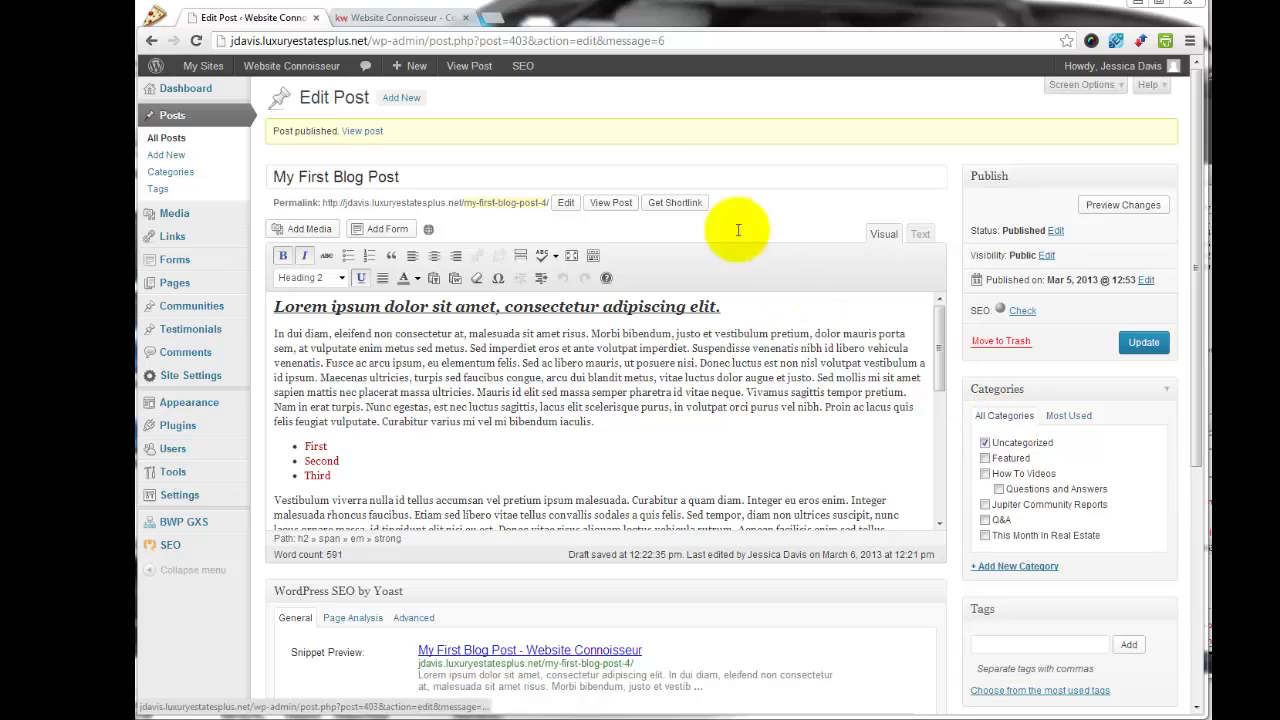
- Look through the live blog page's post list for My First Blog Post
{"action": "left_click", "coordinate": [392, 20]}
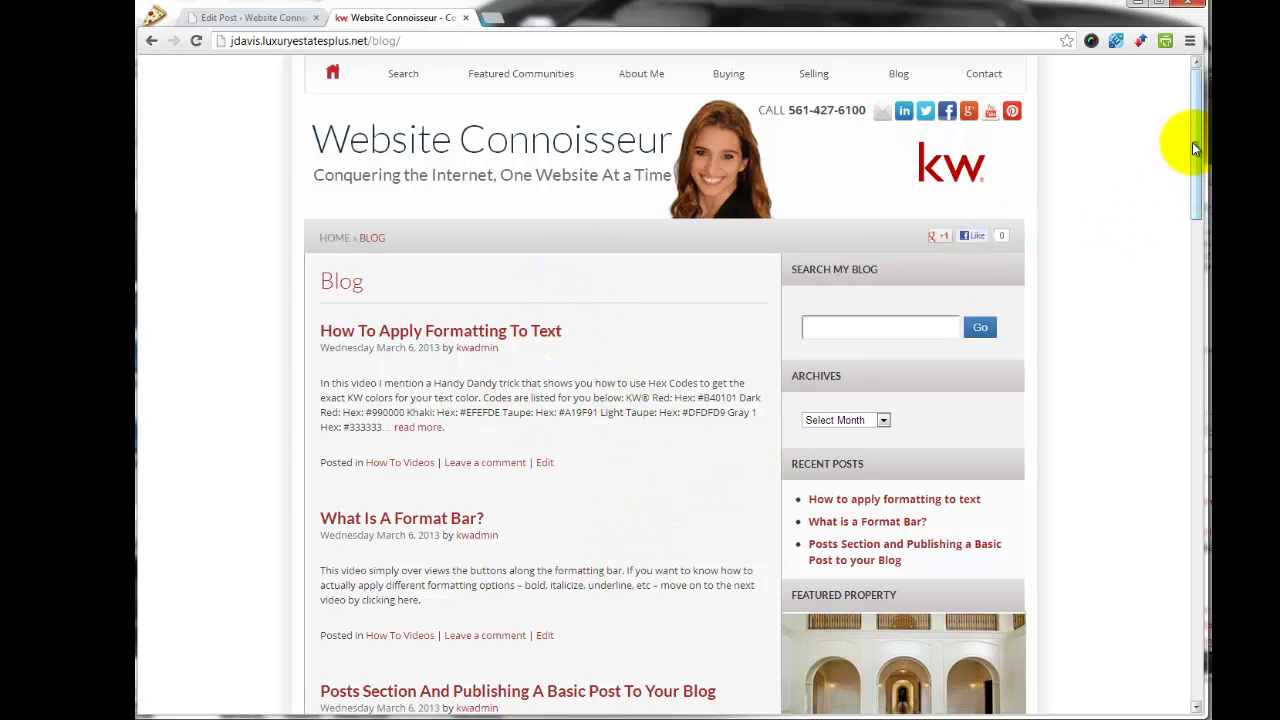
{"action": "left_click_drag", "start_coordinate": [1192, 142], "coordinate": [1195, 314]}
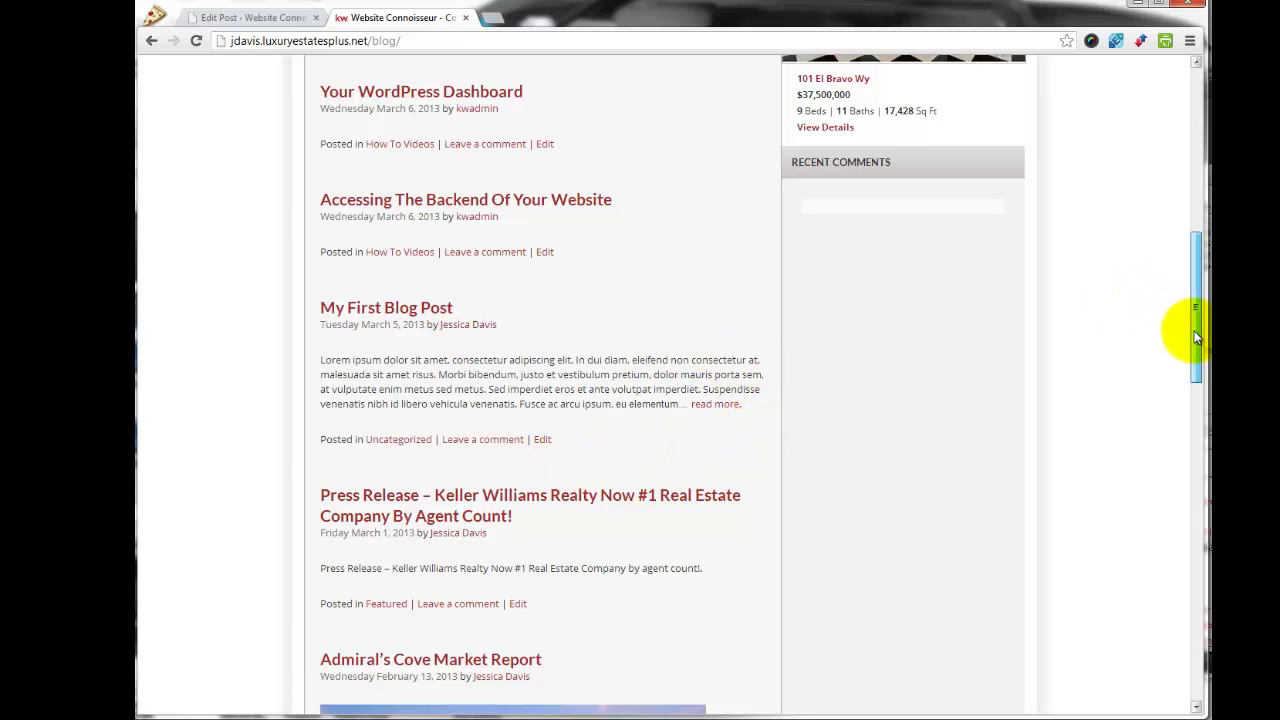
{"action": "scroll", "coordinate": [1194, 334], "scroll_direction": "up", "scroll_amount": 2}
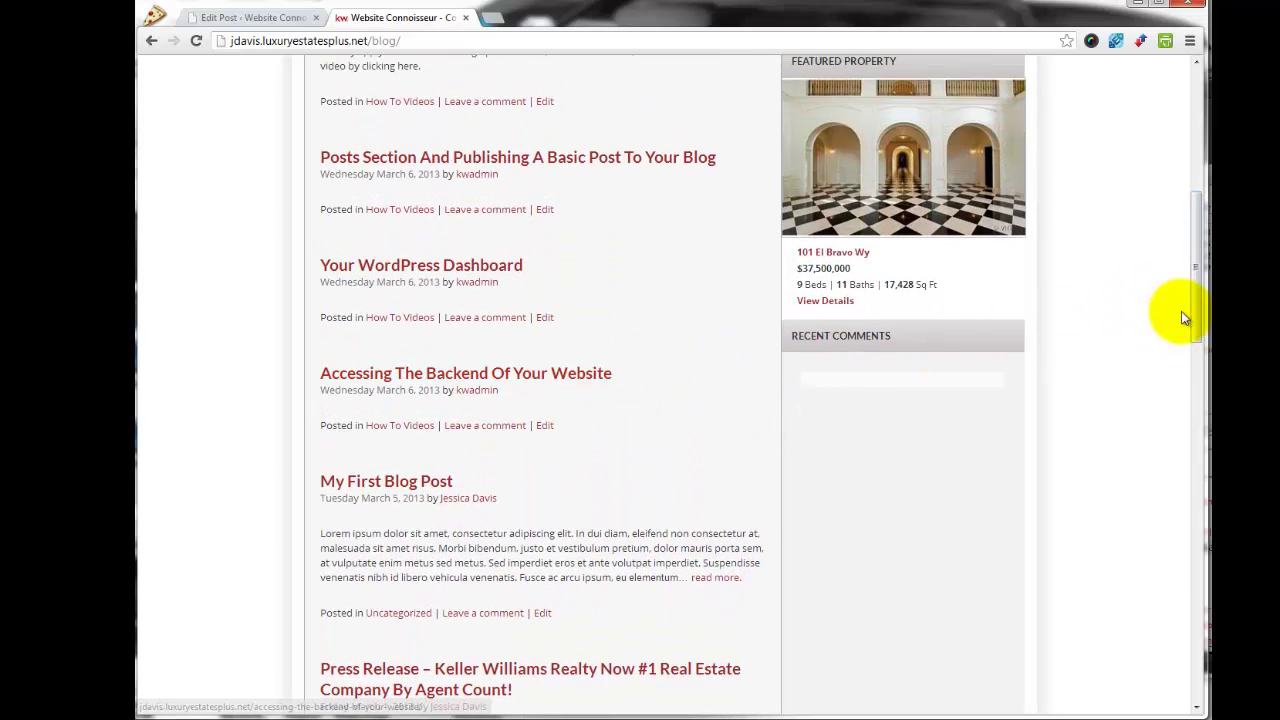
{"action": "left_click_drag", "start_coordinate": [1197, 322], "coordinate": [1194, 200]}
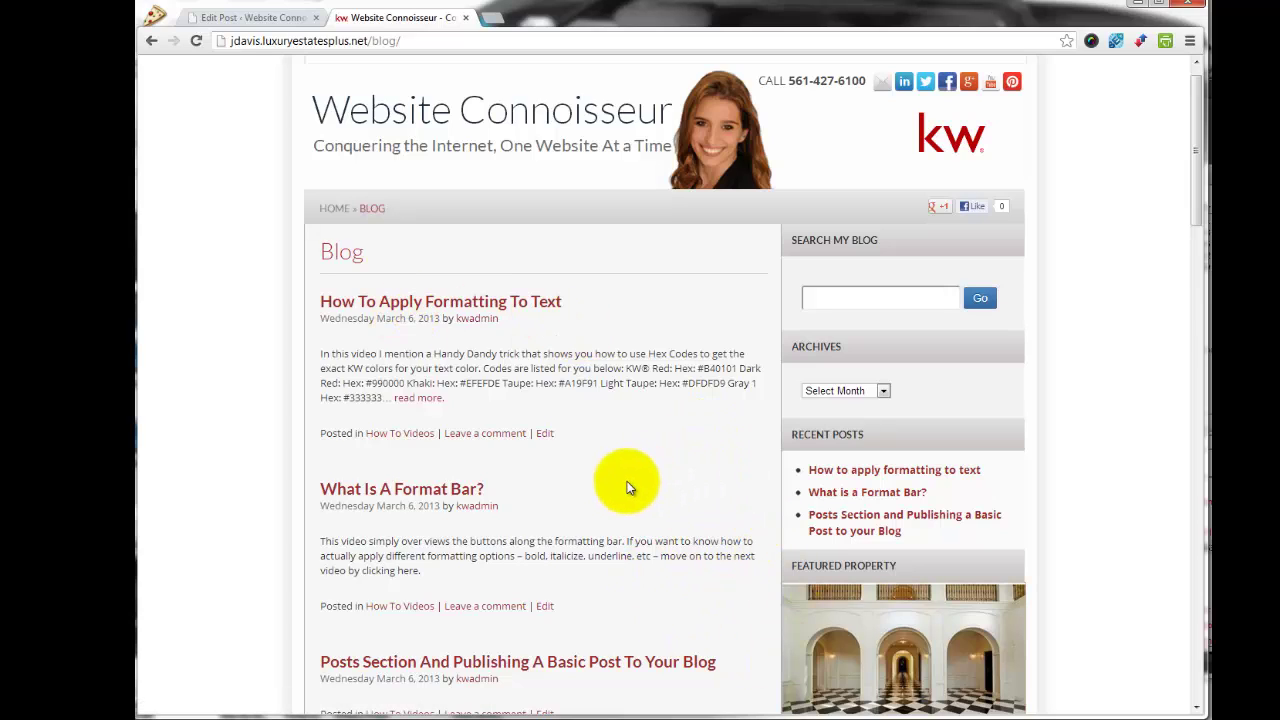
- Change the status of My First Blog Post to Draft in the post editor and update the post
{"action": "left_click", "coordinate": [222, 18]}
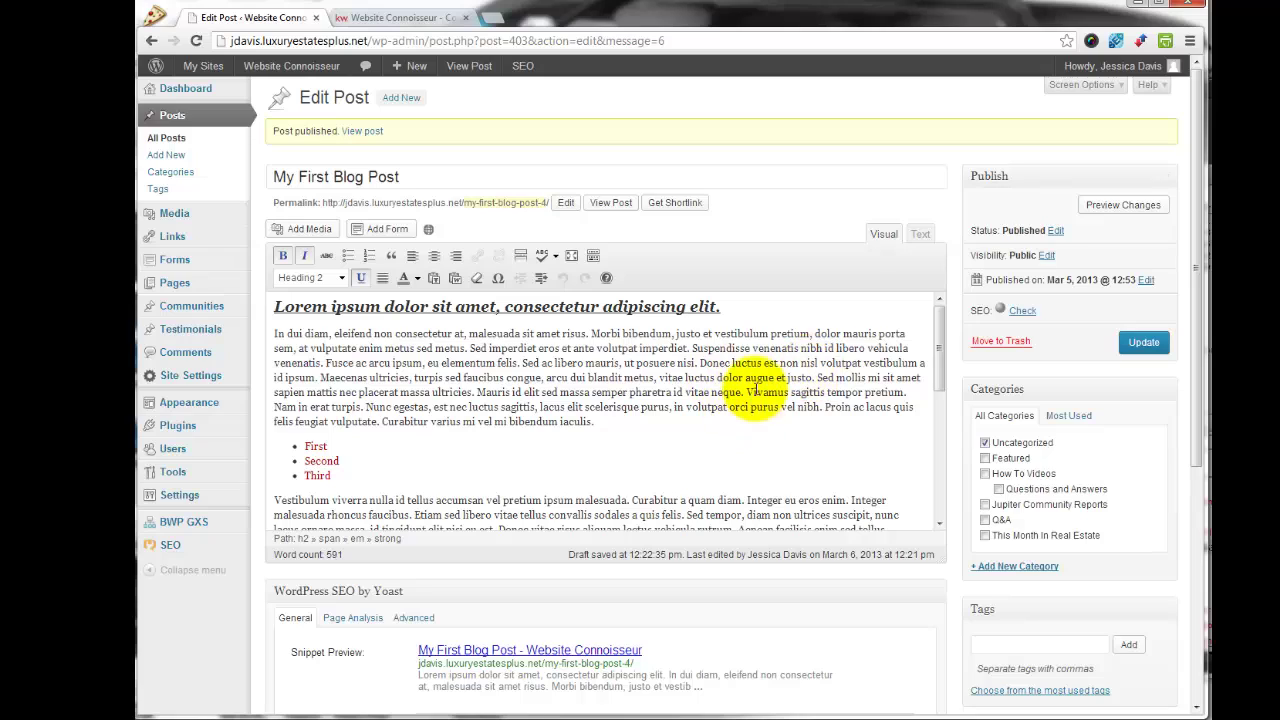
{"action": "left_click", "coordinate": [1056, 232]}
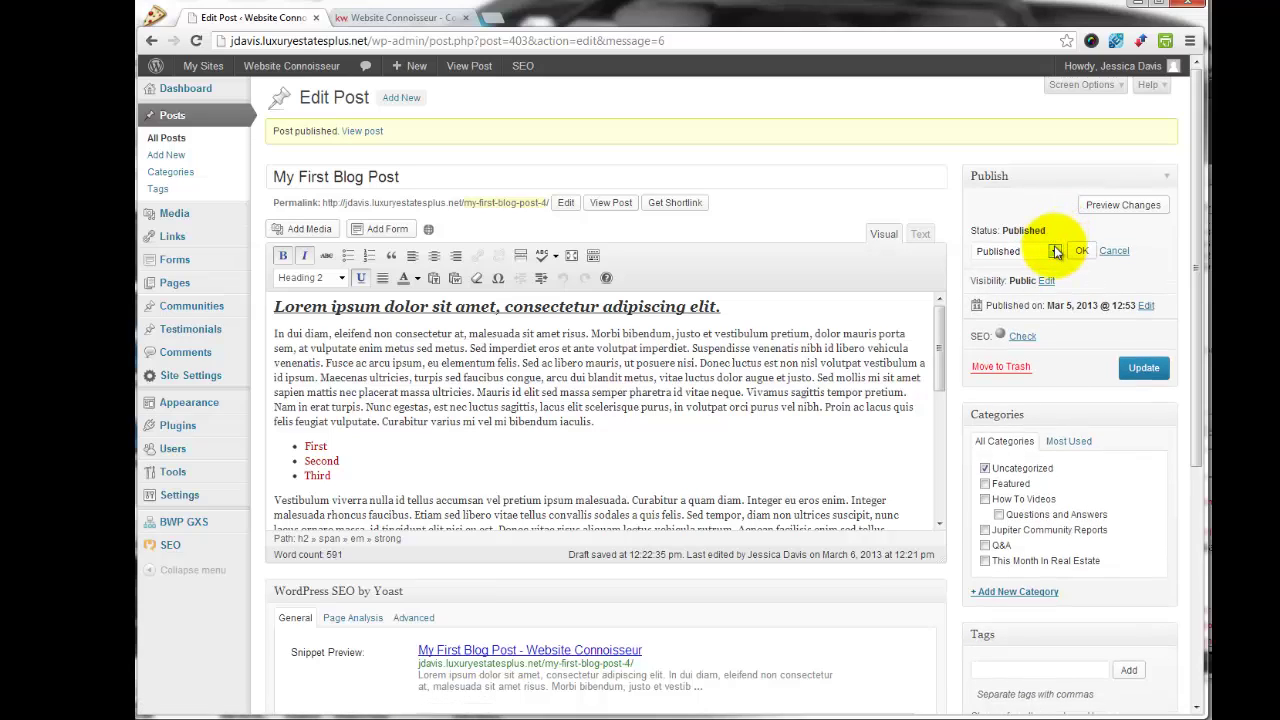
{"action": "left_click", "coordinate": [1056, 251]}
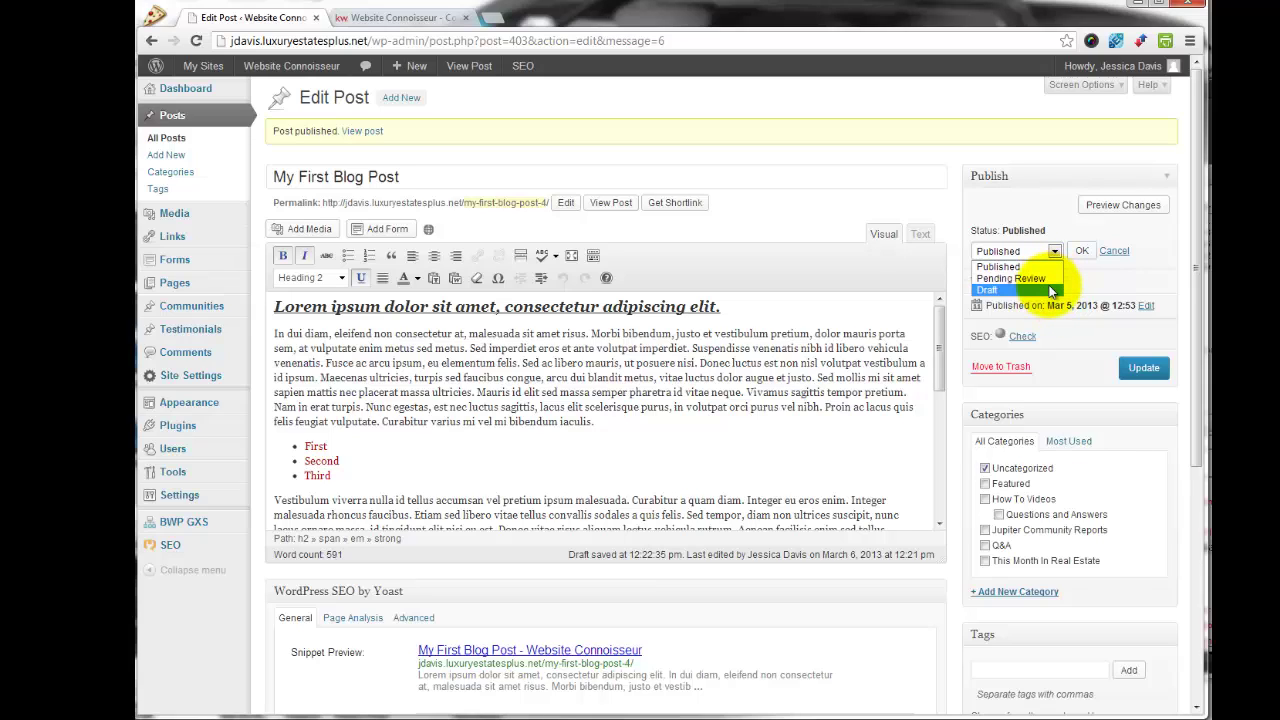
{"action": "left_click", "coordinate": [1050, 290]}
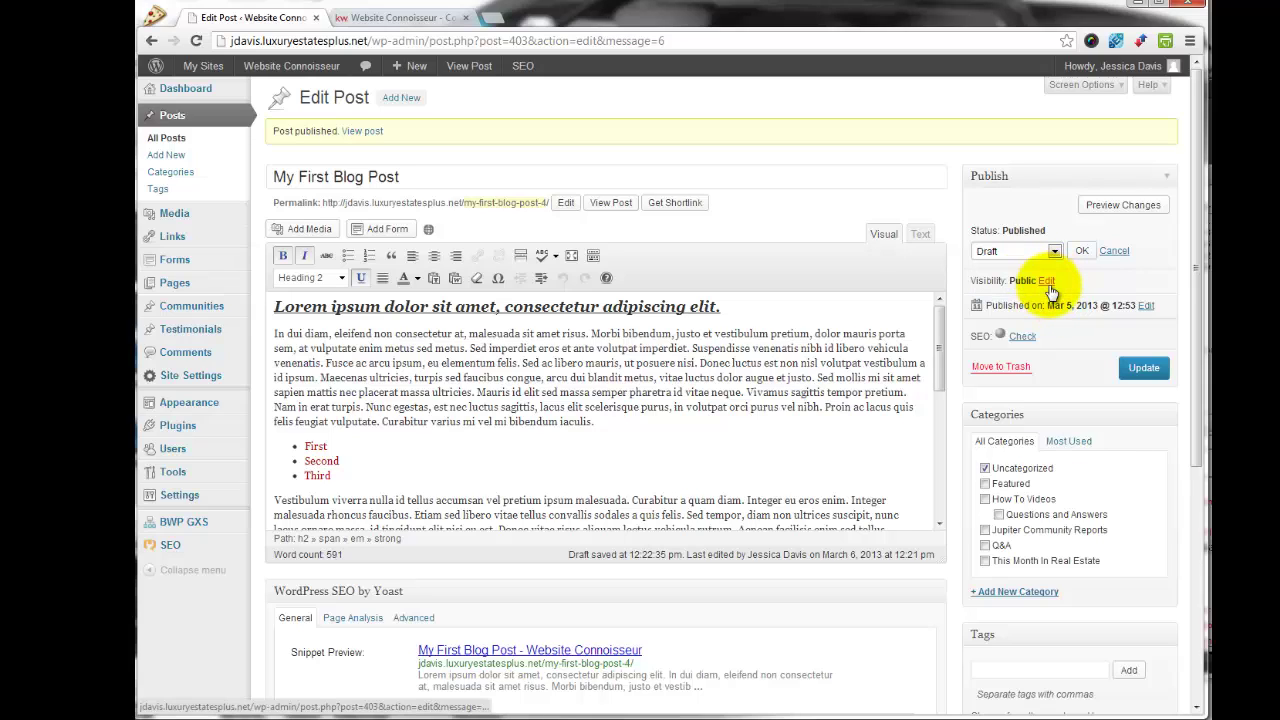
{"action": "left_click", "coordinate": [1082, 251]}
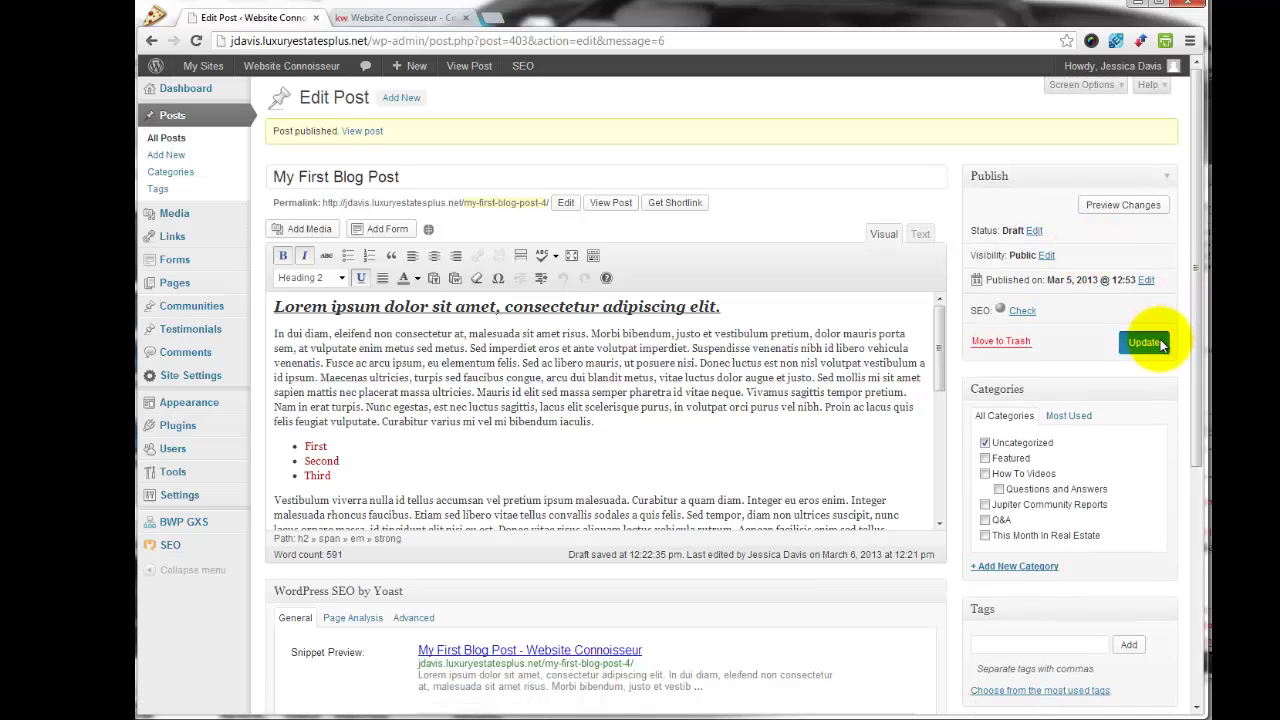
{"action": "left_click", "coordinate": [1160, 343]}
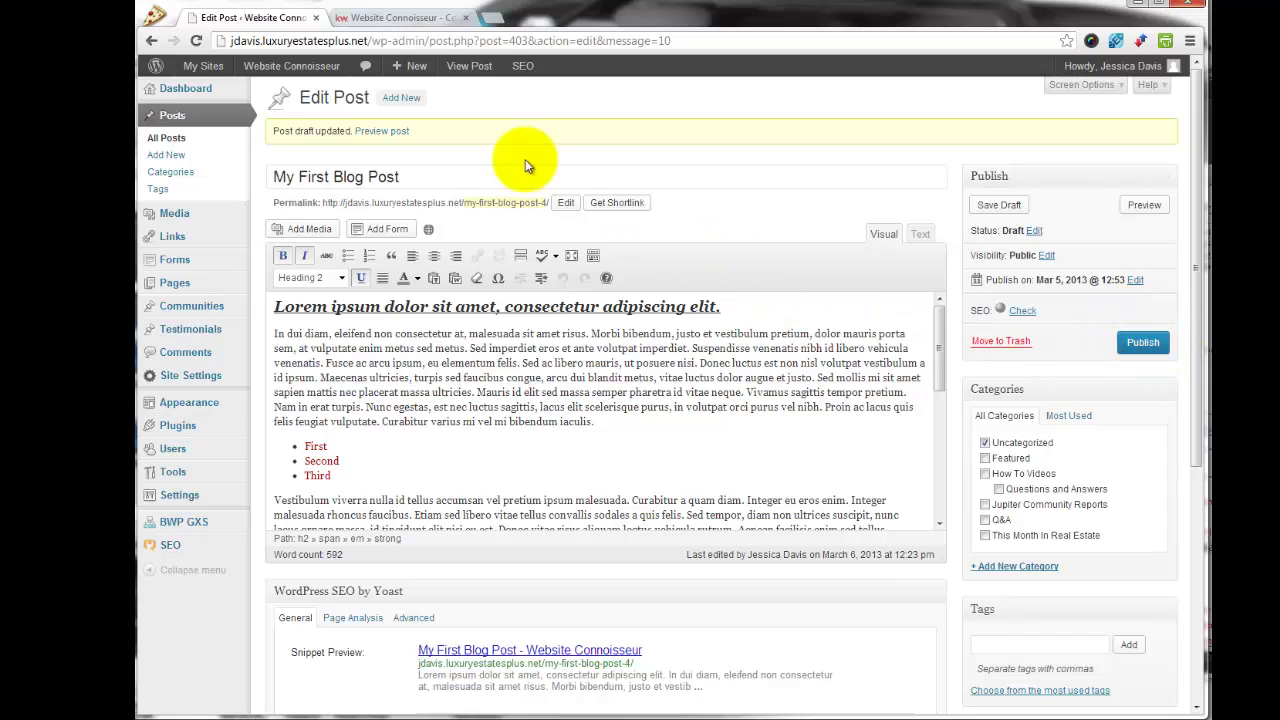
- Reload the live blog page and check whether My First Blog Post is still listed
{"action": "left_click", "coordinate": [388, 19]}
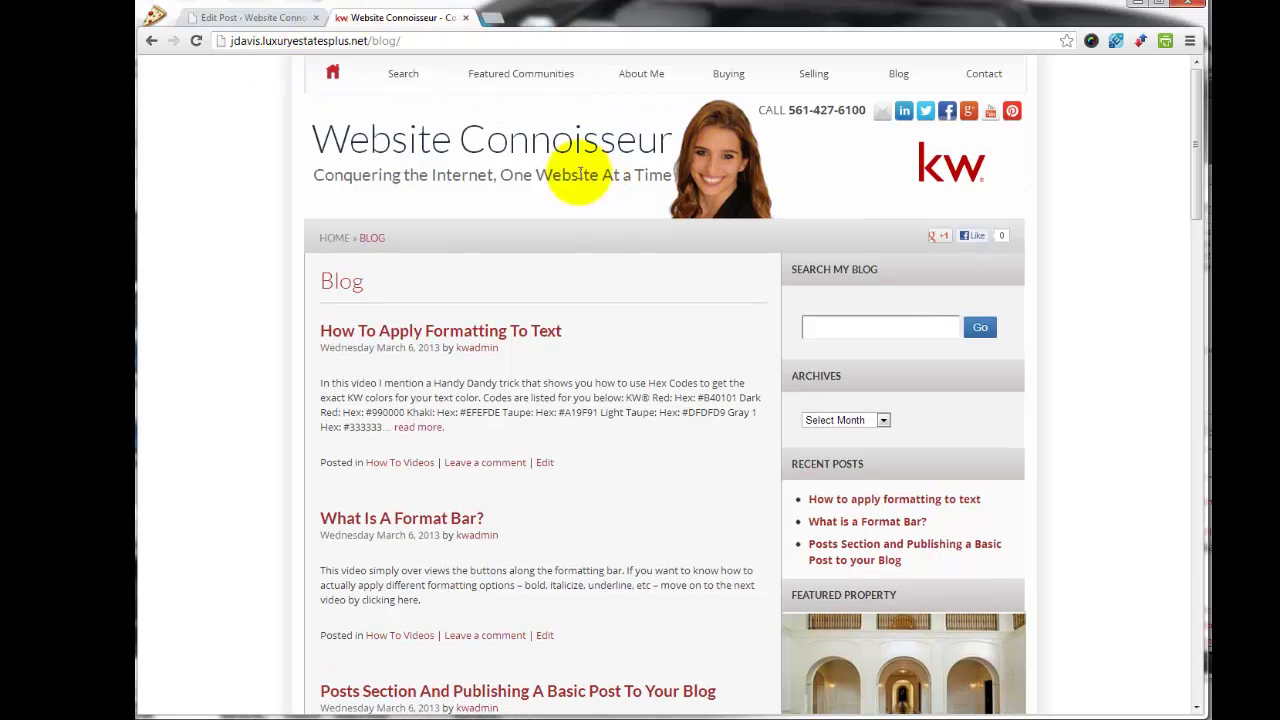
{"action": "left_click", "coordinate": [198, 41]}
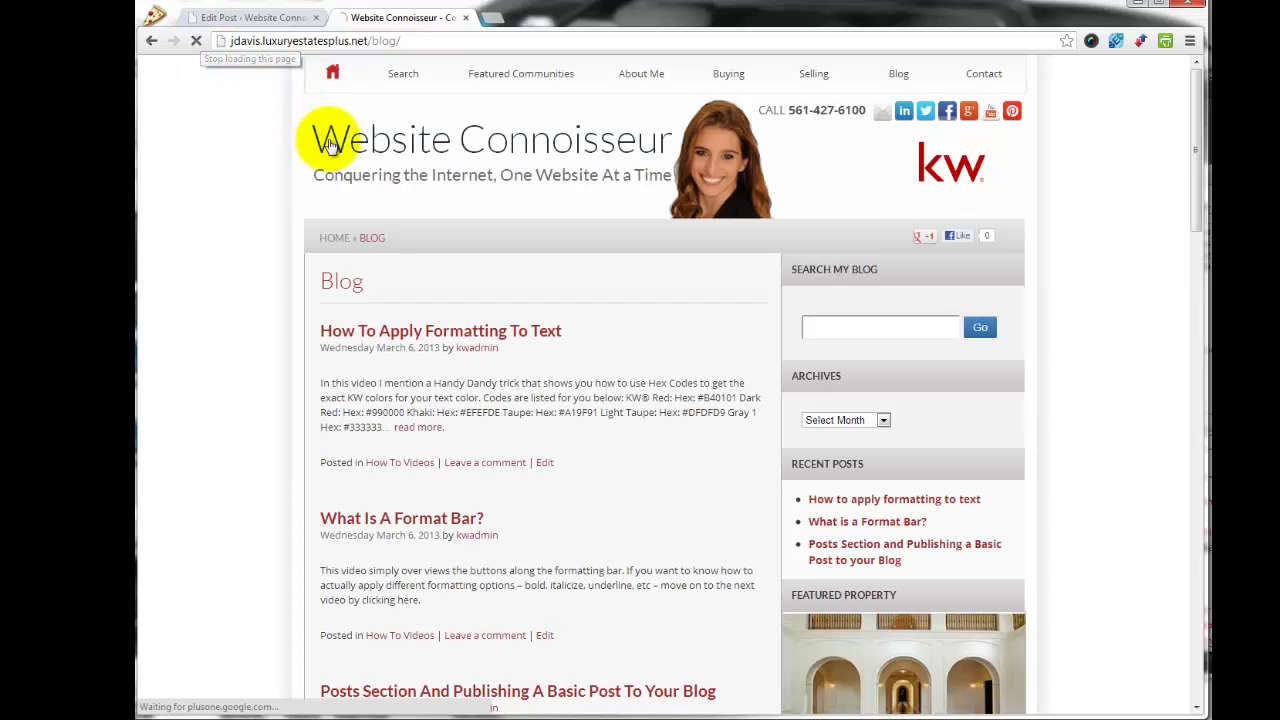
{"action": "mouse_move", "coordinate": [1187, 120]}
{"action": "left_mouse_down"}
{"action": "mouse_move", "coordinate": [1154, 338]}
{"action": "mouse_move", "coordinate": [1170, 234]}
{"action": "mouse_move", "coordinate": [1166, 109]}
{"action": "left_mouse_up"}
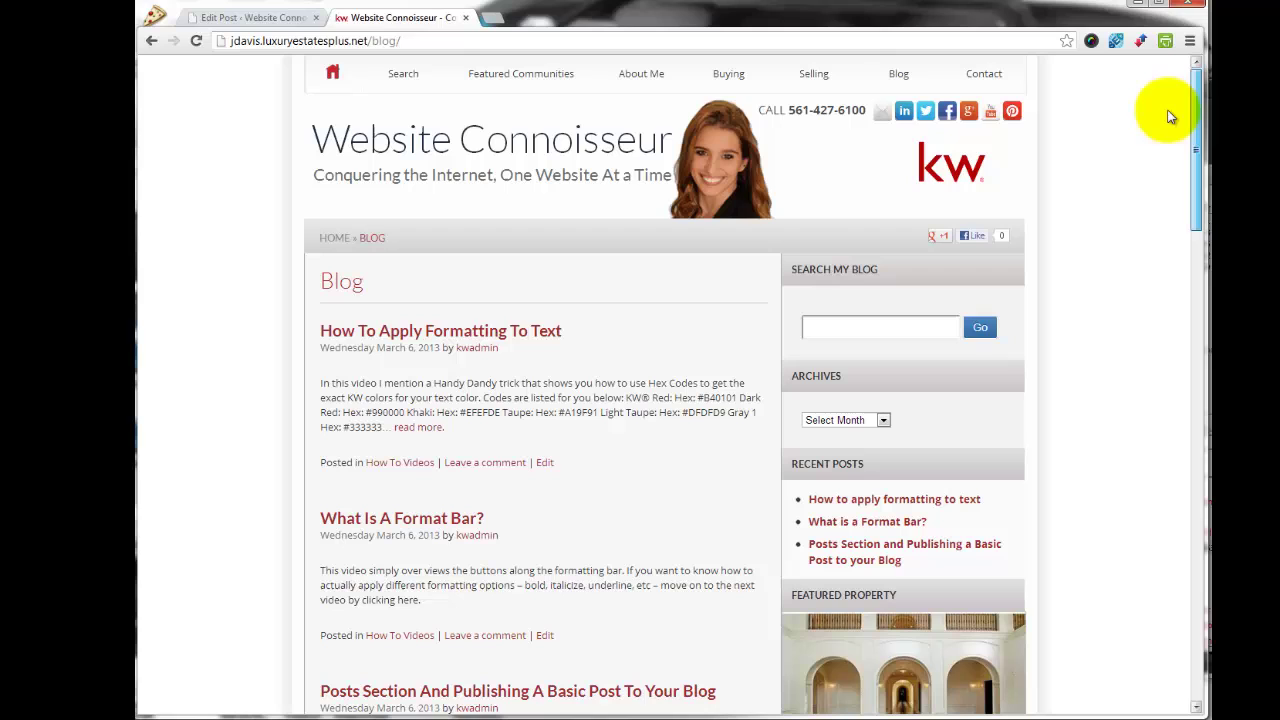
- Change the status of My First Blog Post to Pending Review and save it as pending
{"action": "left_click", "coordinate": [303, 24]}
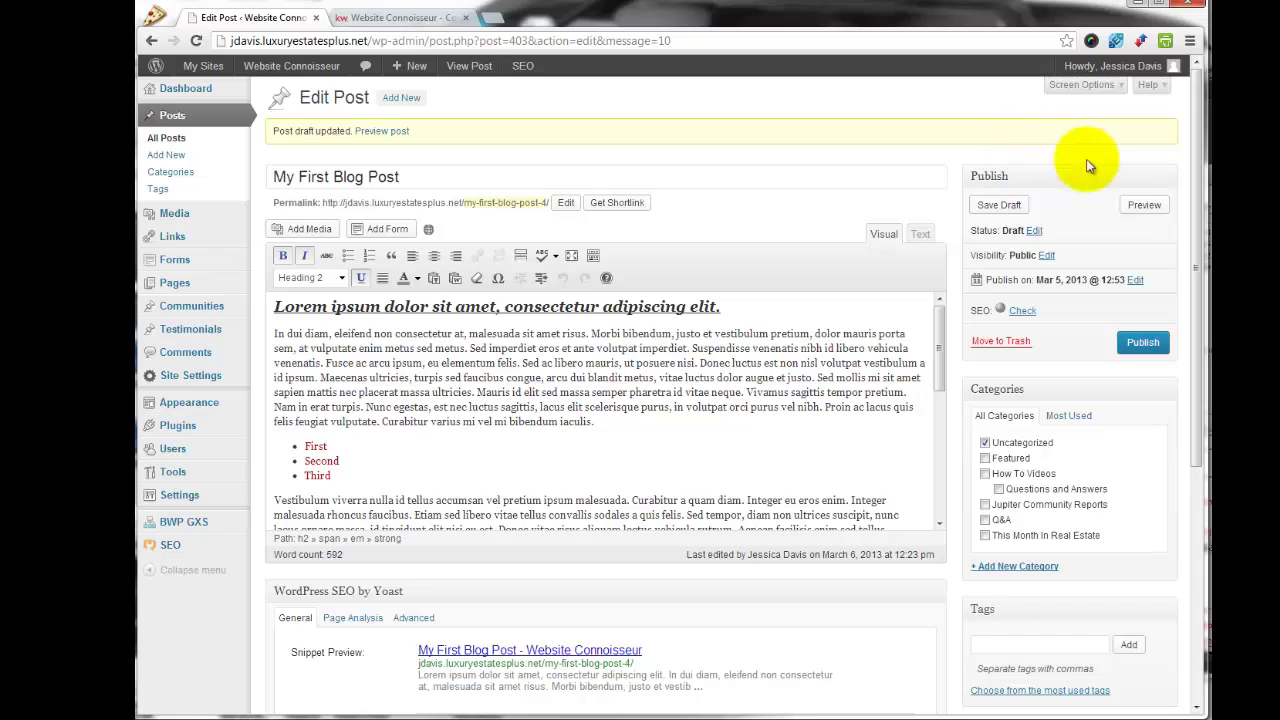
{"action": "left_click", "coordinate": [1031, 230]}
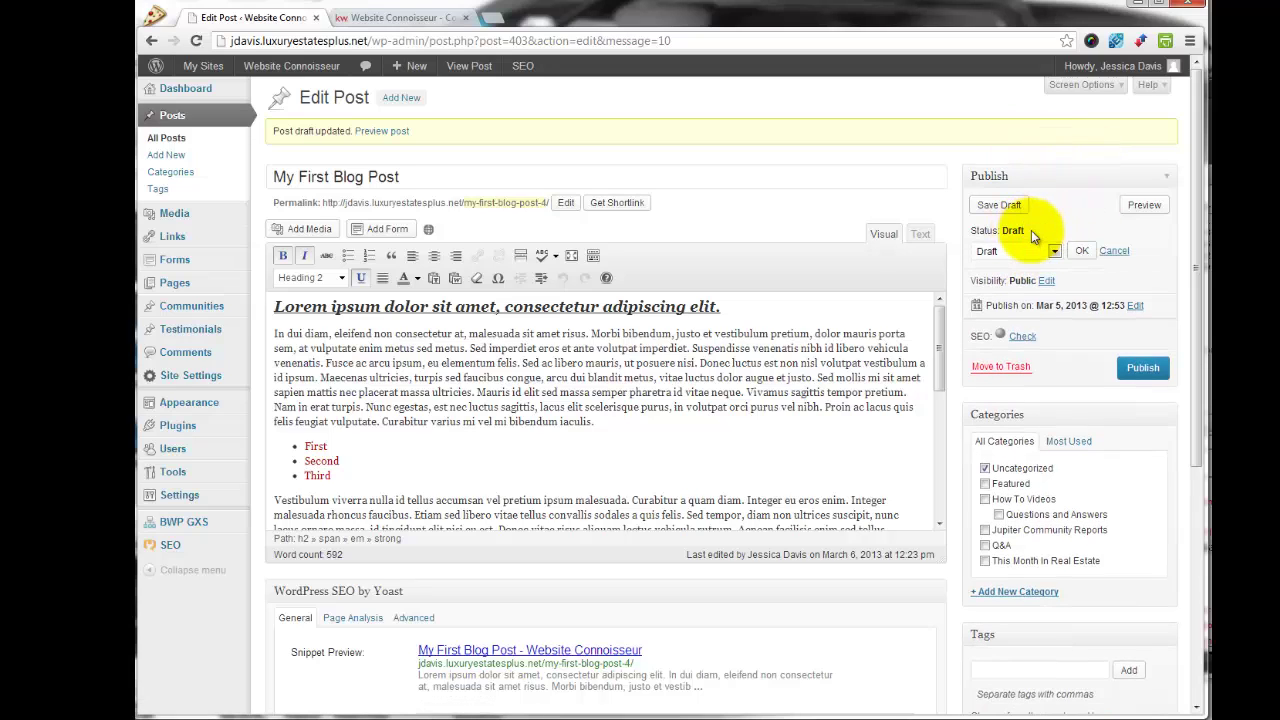
{"action": "left_click", "coordinate": [1055, 251]}
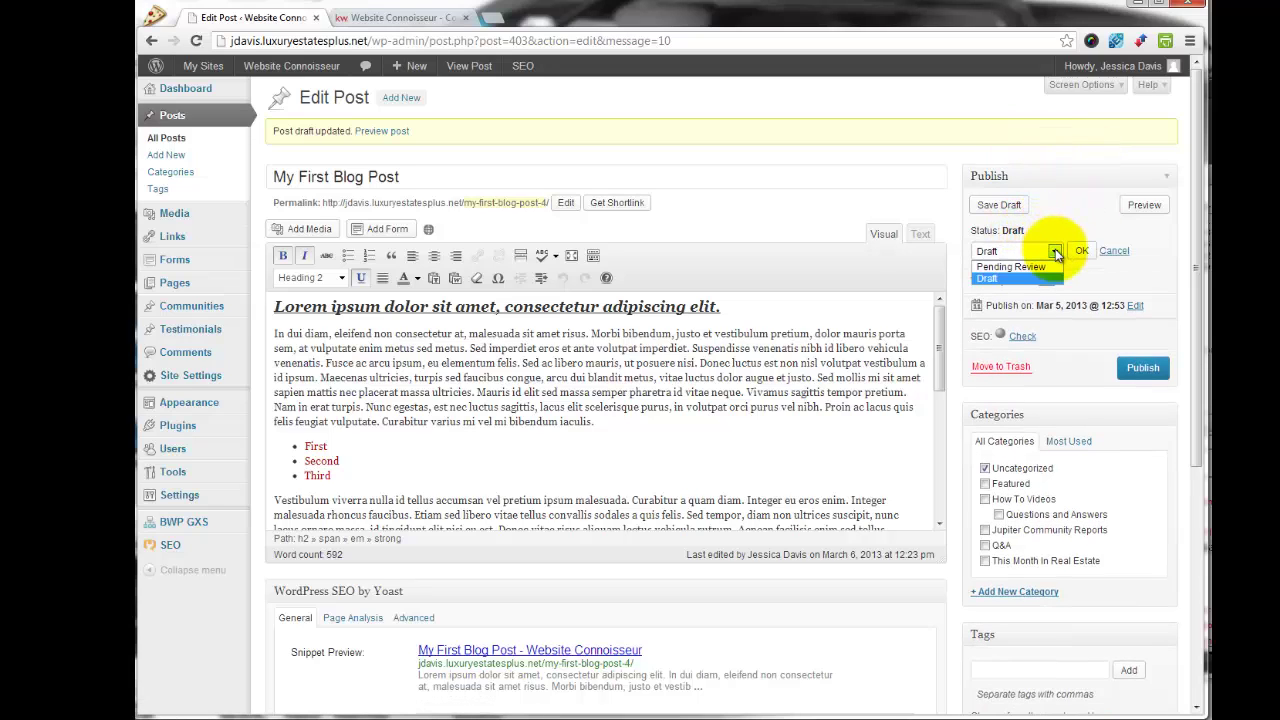
{"action": "left_click", "coordinate": [1052, 268]}
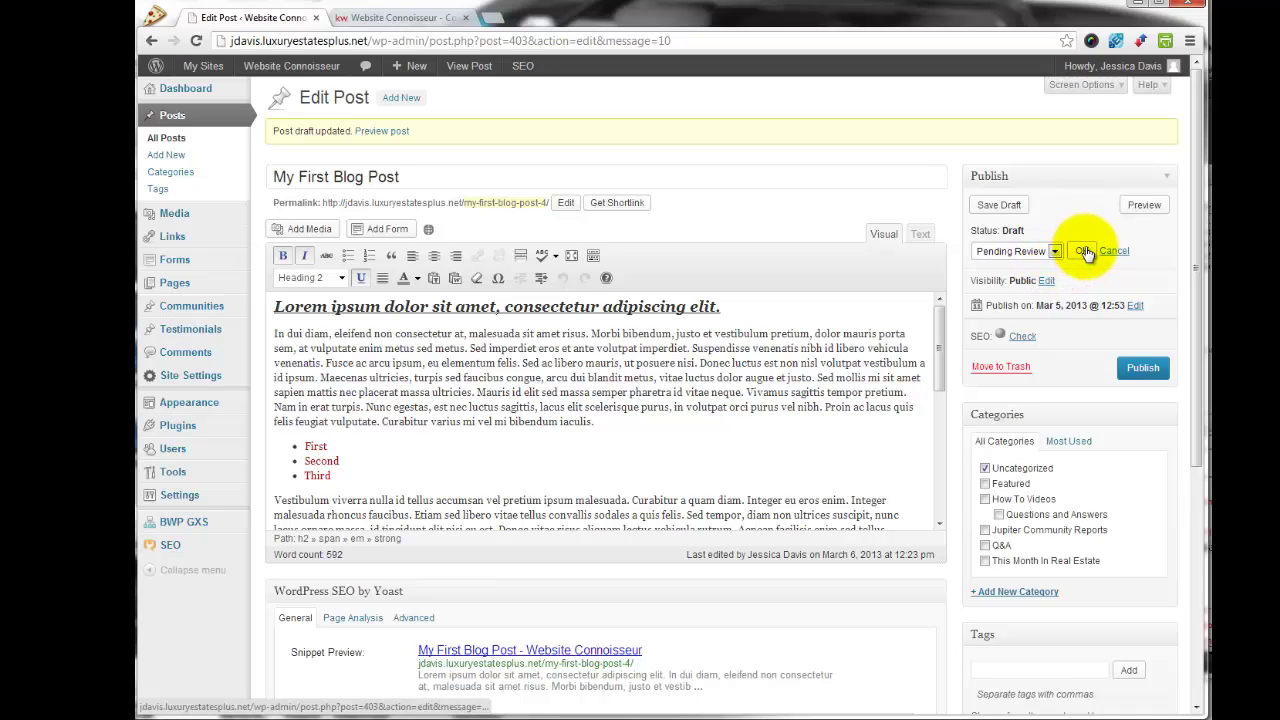
{"action": "left_click", "coordinate": [1085, 251]}
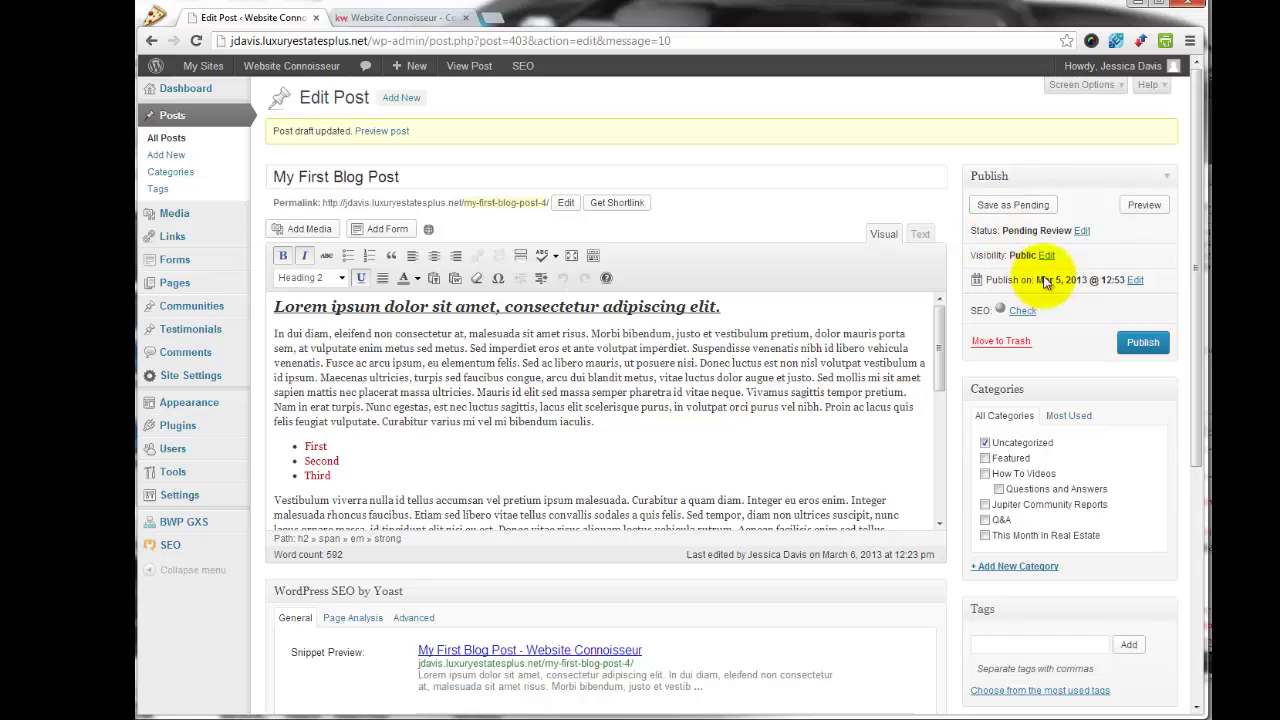
{"action": "left_click", "coordinate": [1013, 205]}
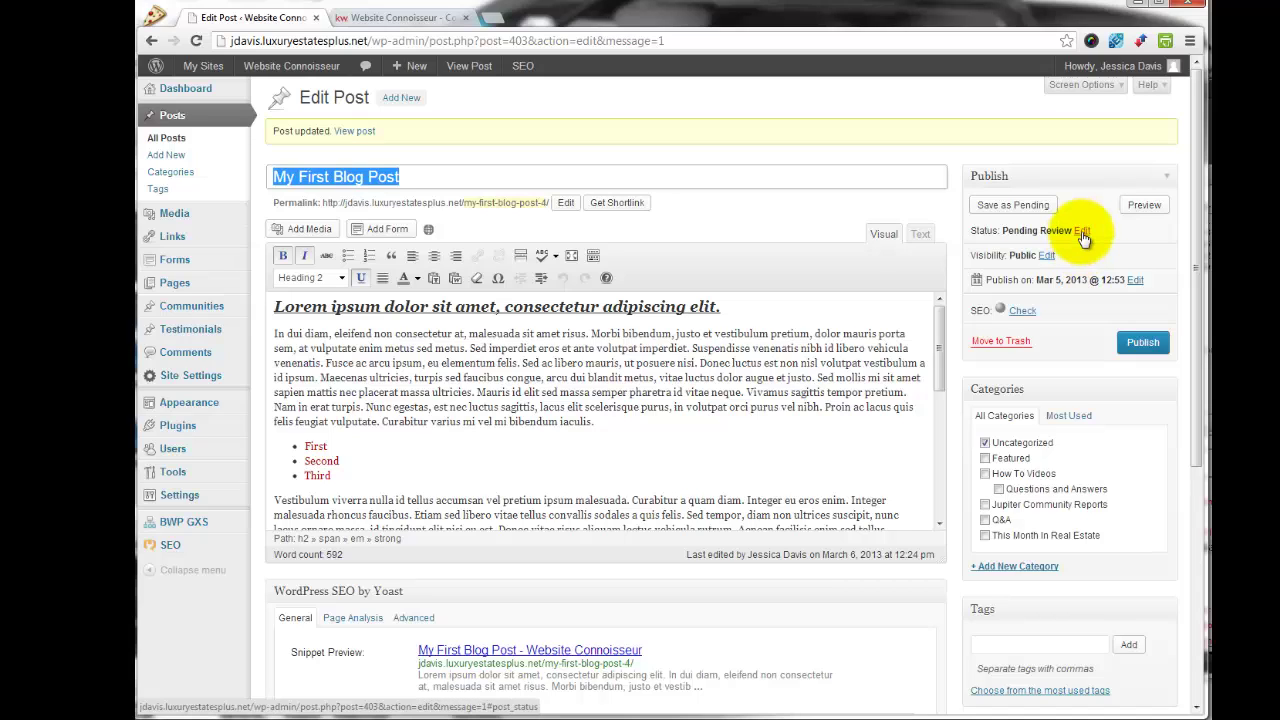
- Publish My First Blog Post again and check for it on the reloaded live blog page
{"action": "left_click", "coordinate": [1143, 345]}
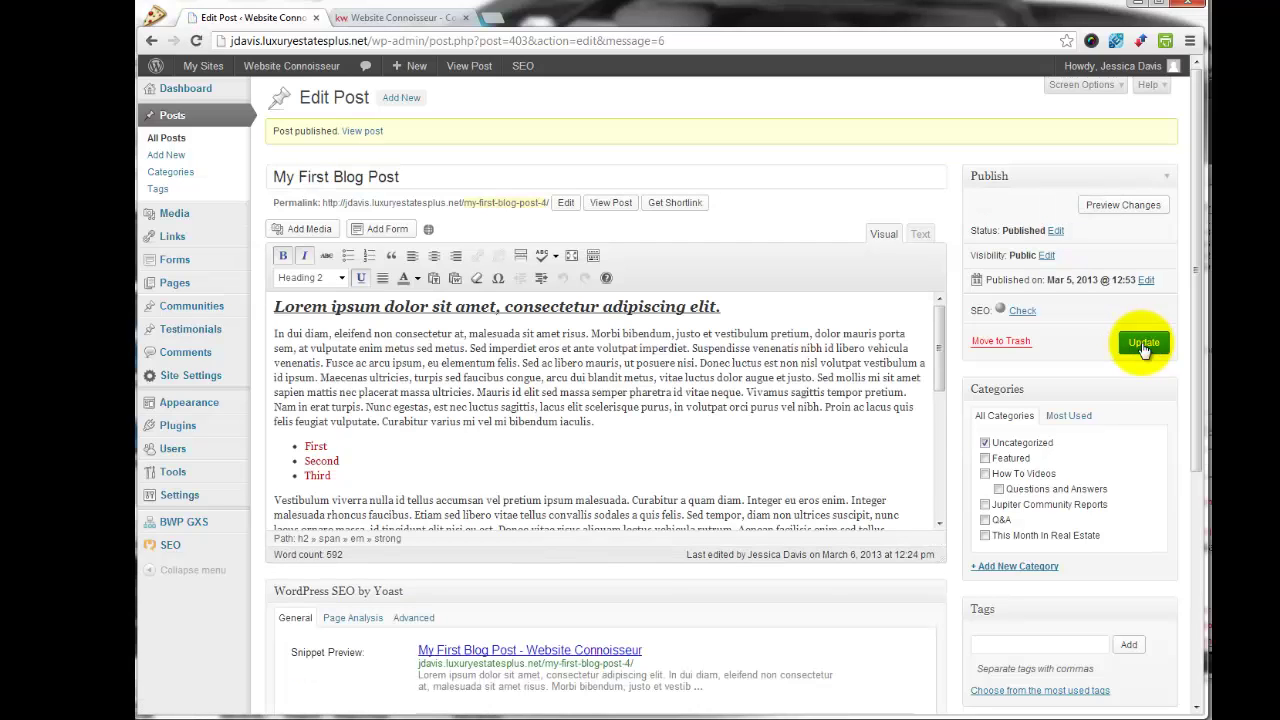
{"action": "left_click", "coordinate": [388, 20]}
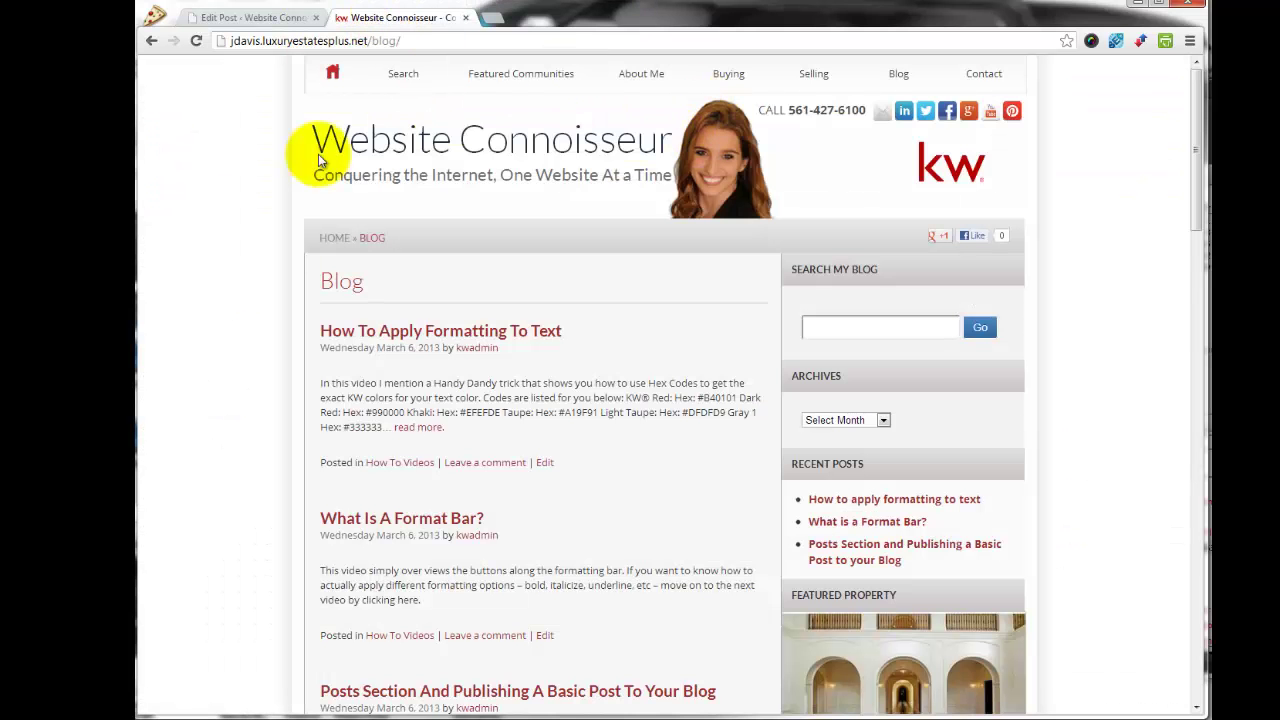
{"action": "left_click", "coordinate": [197, 42]}
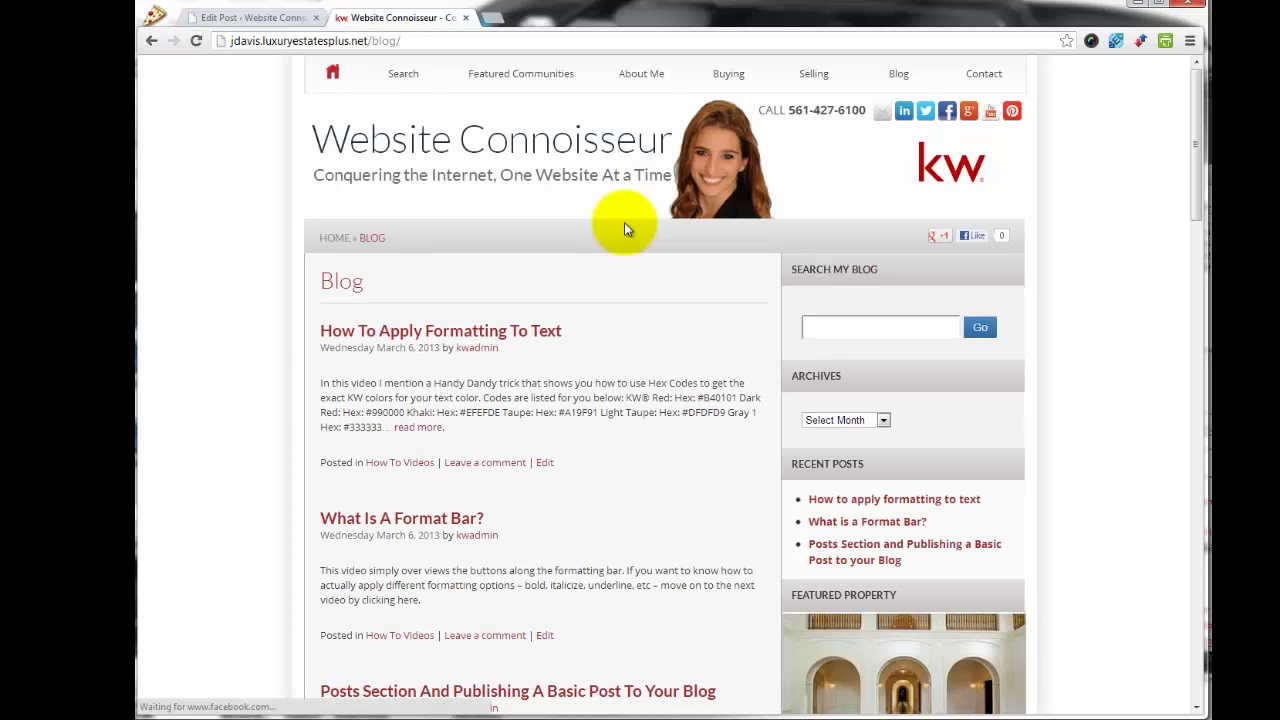
{"action": "scroll", "coordinate": [628, 370], "scroll_direction": "down", "scroll_amount": 6}
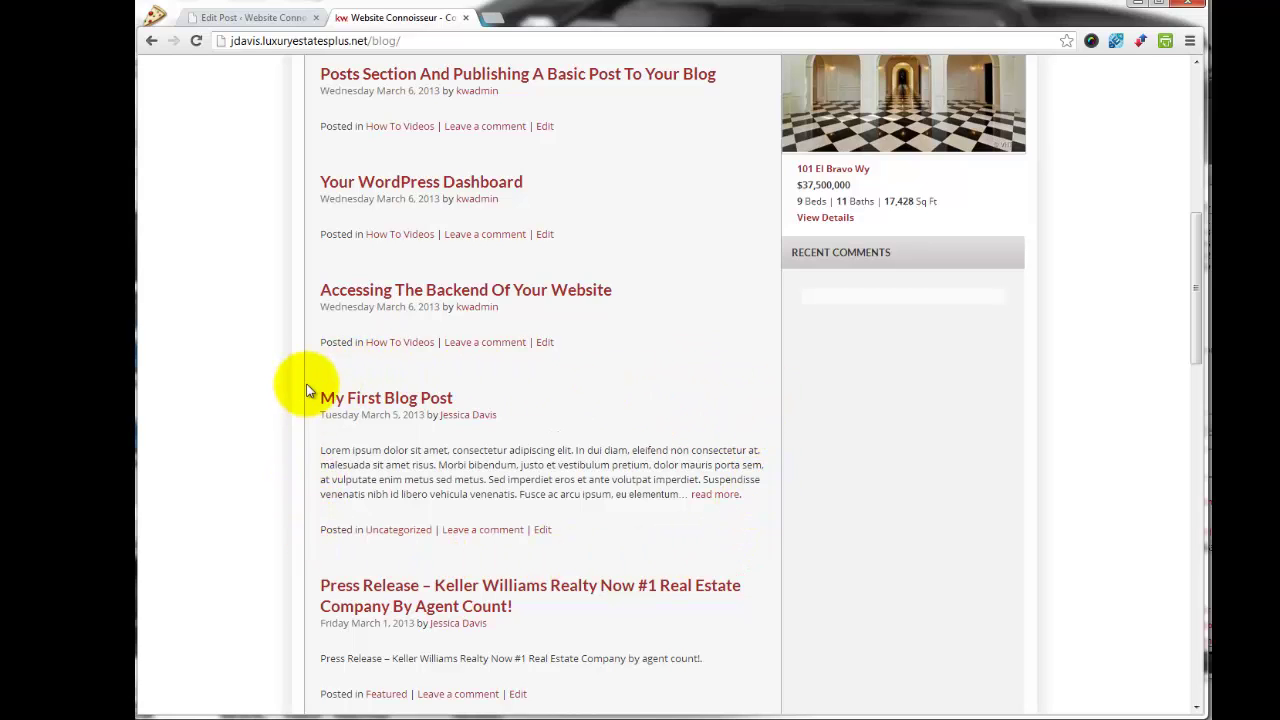
- Set the visibility of My First Blog Post to Public, stuck to the front page, and update the post
{"action": "left_click", "coordinate": [273, 16]}
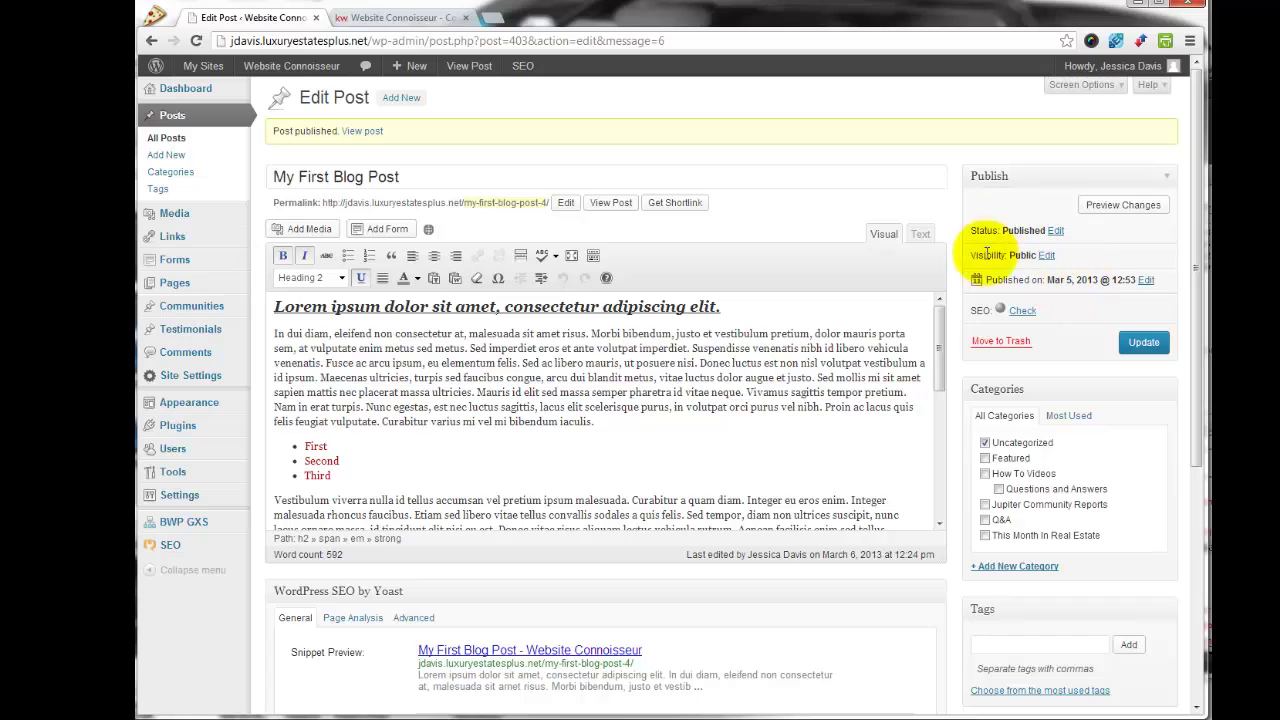
{"action": "left_click", "coordinate": [1054, 256]}
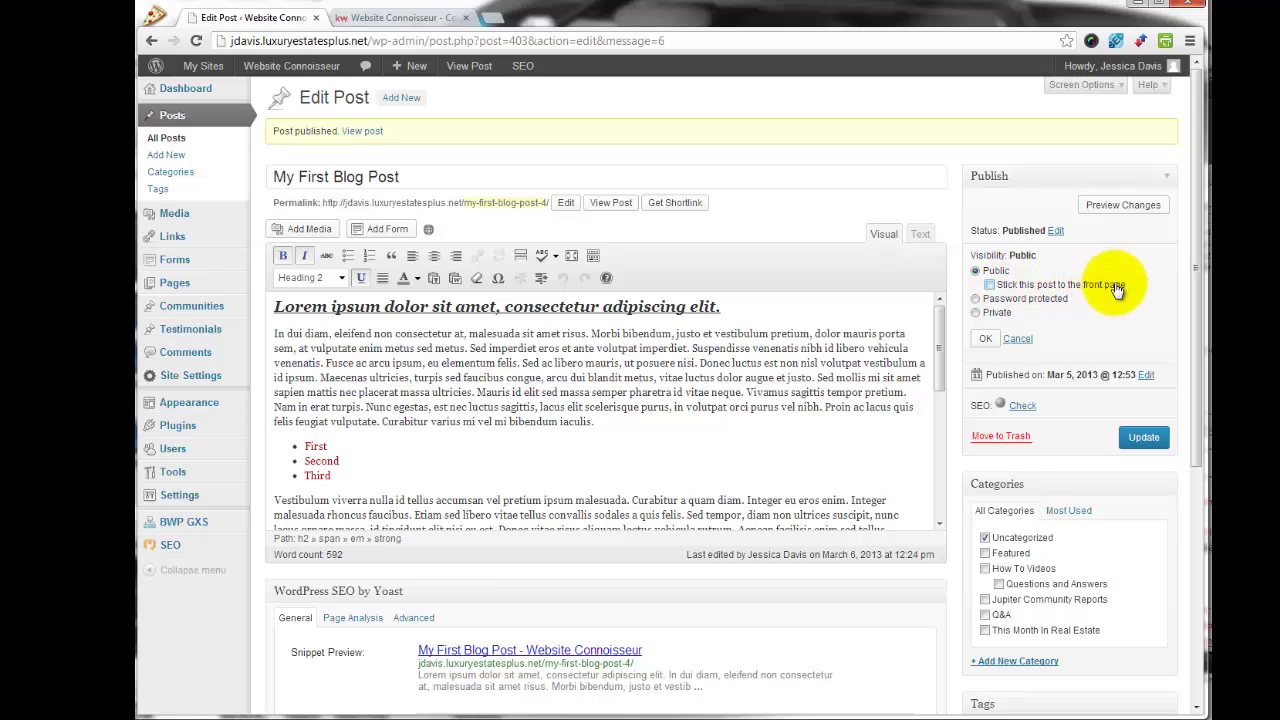
{"action": "left_click", "coordinate": [985, 340]}
{"action": "left_click", "coordinate": [1143, 342]}
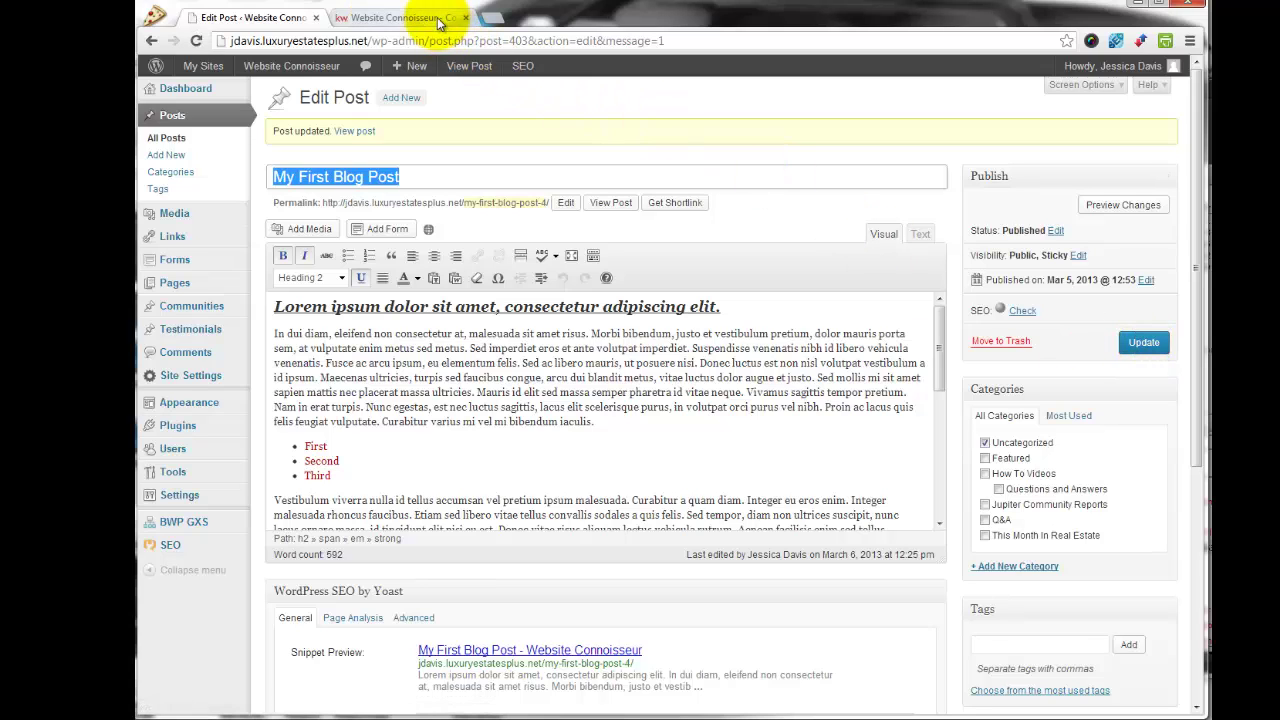
- Reload the live blog page and check where My First Blog Post appears in the list
{"action": "left_click", "coordinate": [362, 20]}
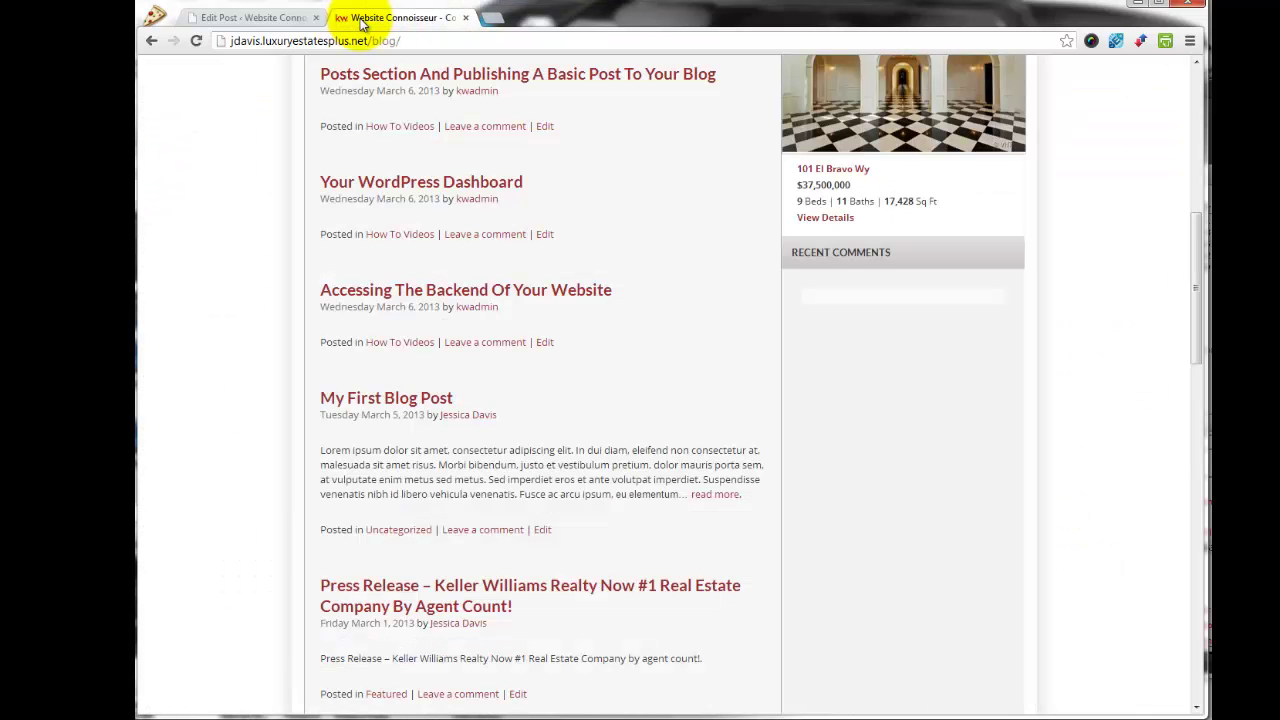
{"action": "left_click_drag", "start_coordinate": [1193, 347], "coordinate": [1190, 188]}
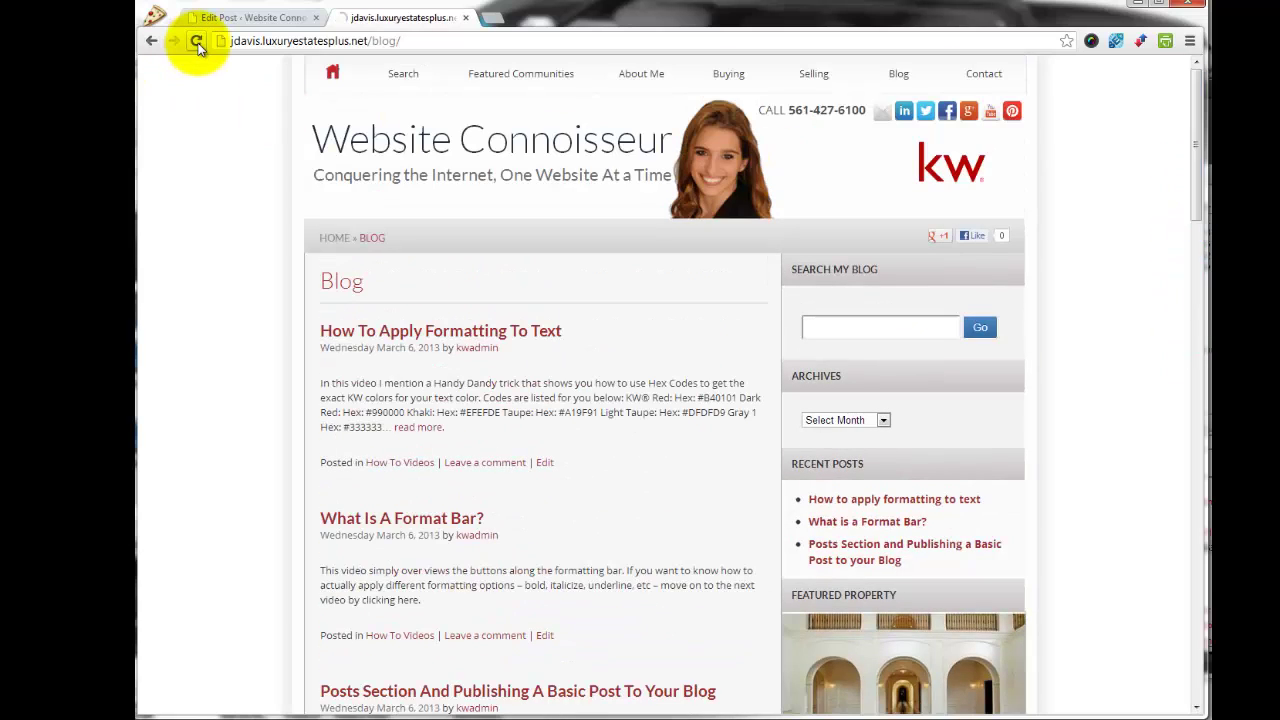
{"action": "left_click", "coordinate": [197, 43]}
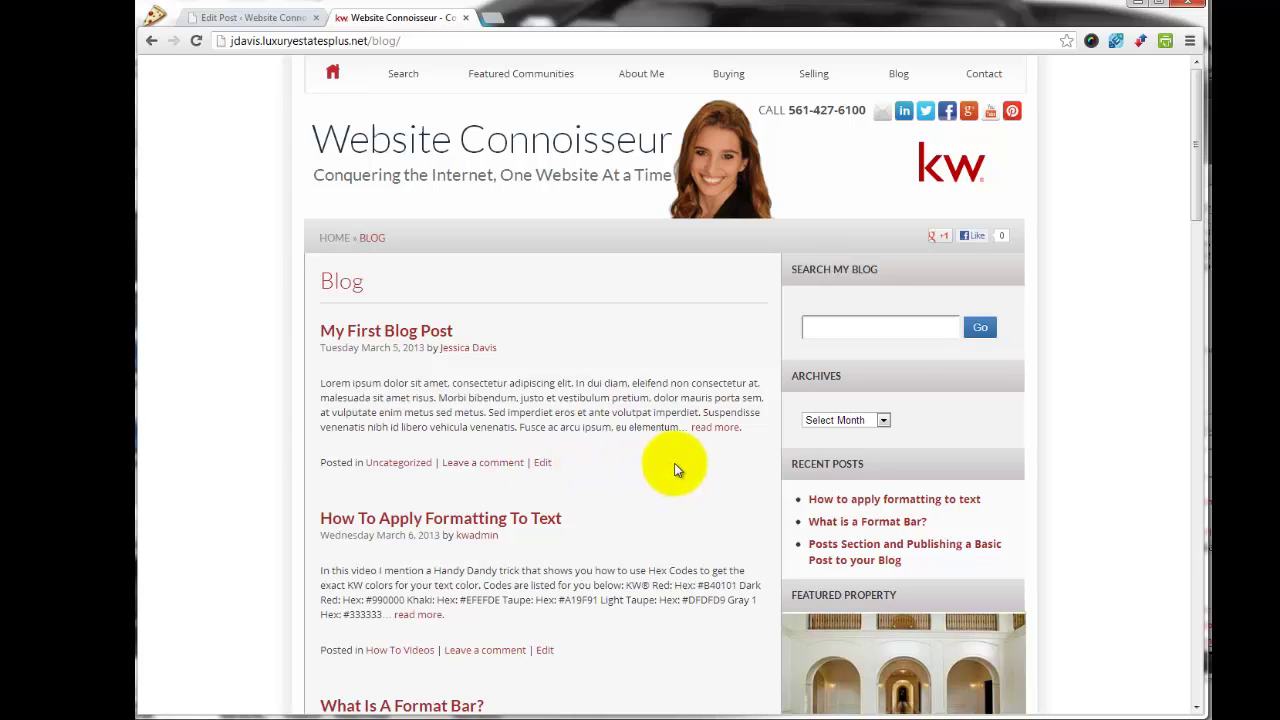
- Open the website's home page and check where My First Blog Post appears among its posts
{"action": "left_click", "coordinate": [333, 75]}
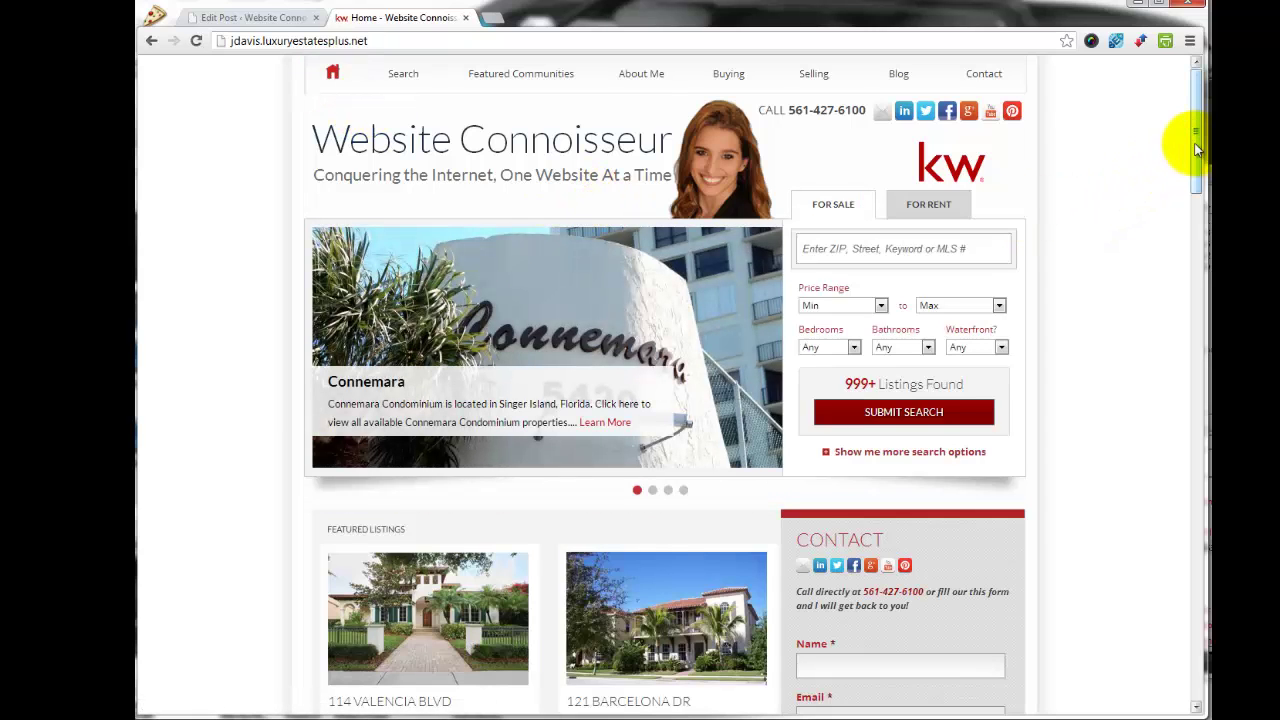
{"action": "left_click_drag", "start_coordinate": [1197, 148], "coordinate": [1203, 280]}
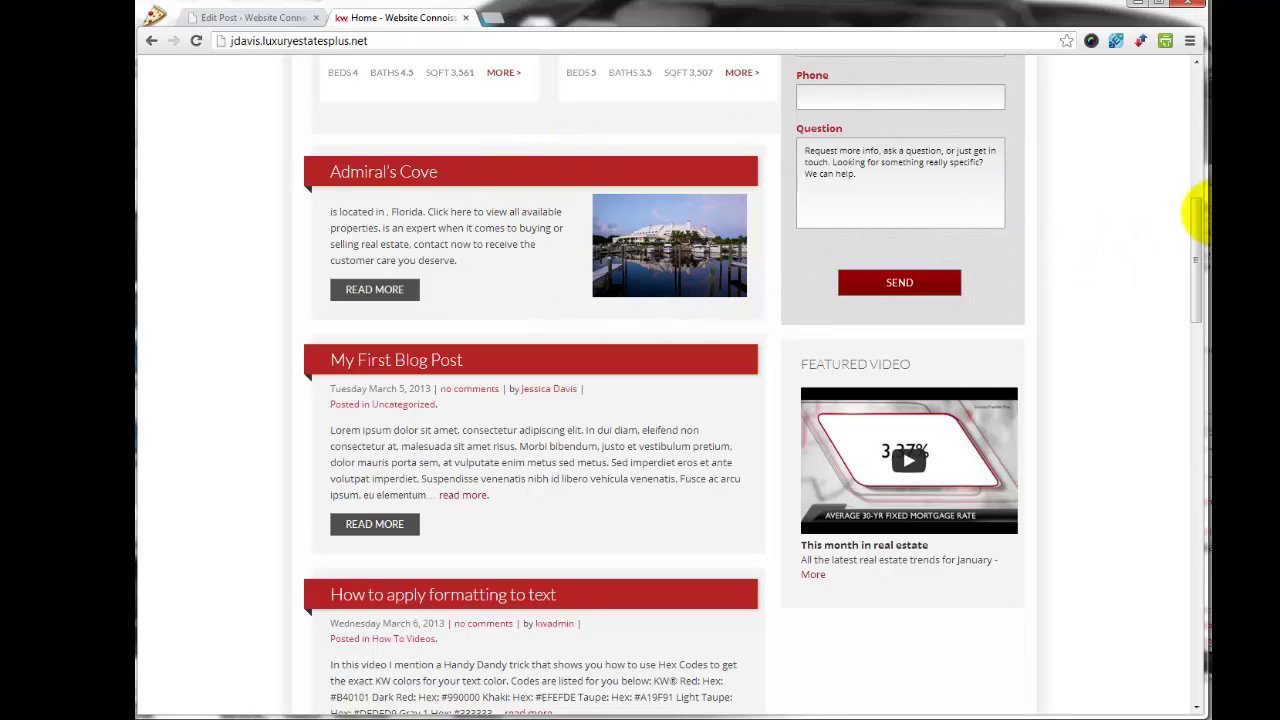
{"action": "mouse_move", "coordinate": [1200, 223]}
{"action": "left_mouse_down"}
{"action": "mouse_move", "coordinate": [1200, 425]}
{"action": "mouse_move", "coordinate": [1187, 449]}
{"action": "mouse_move", "coordinate": [1200, 414]}
{"action": "mouse_move", "coordinate": [1200, 229]}
{"action": "left_mouse_up"}
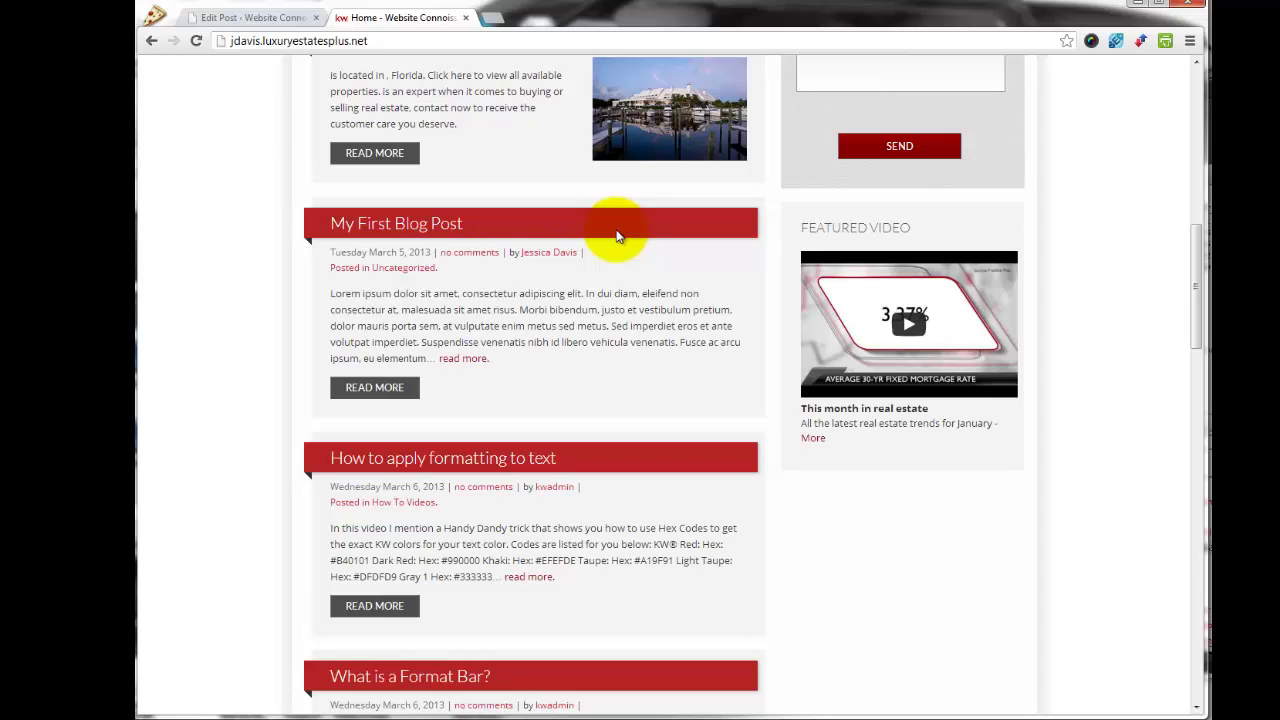
- Change the publication day of My First Blog Post to 08 March 2013 and schedule the post
{"action": "left_click", "coordinate": [267, 22]}
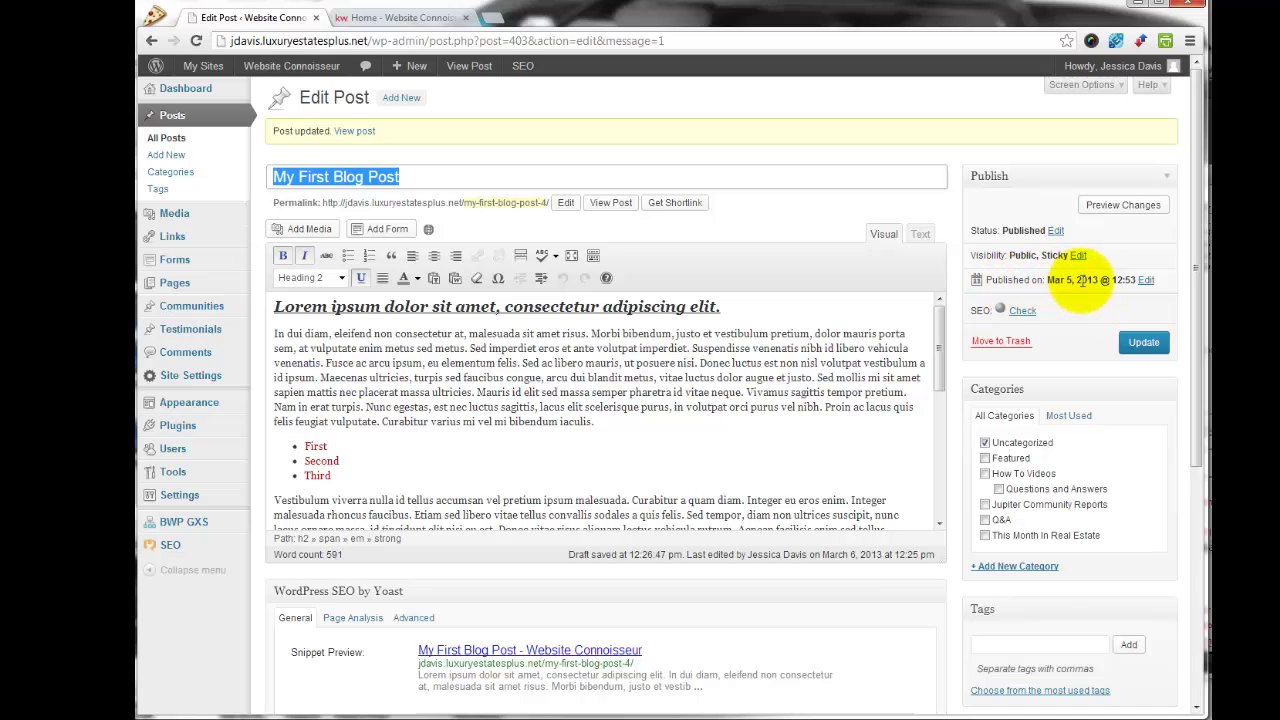
{"action": "left_click", "coordinate": [1145, 281]}
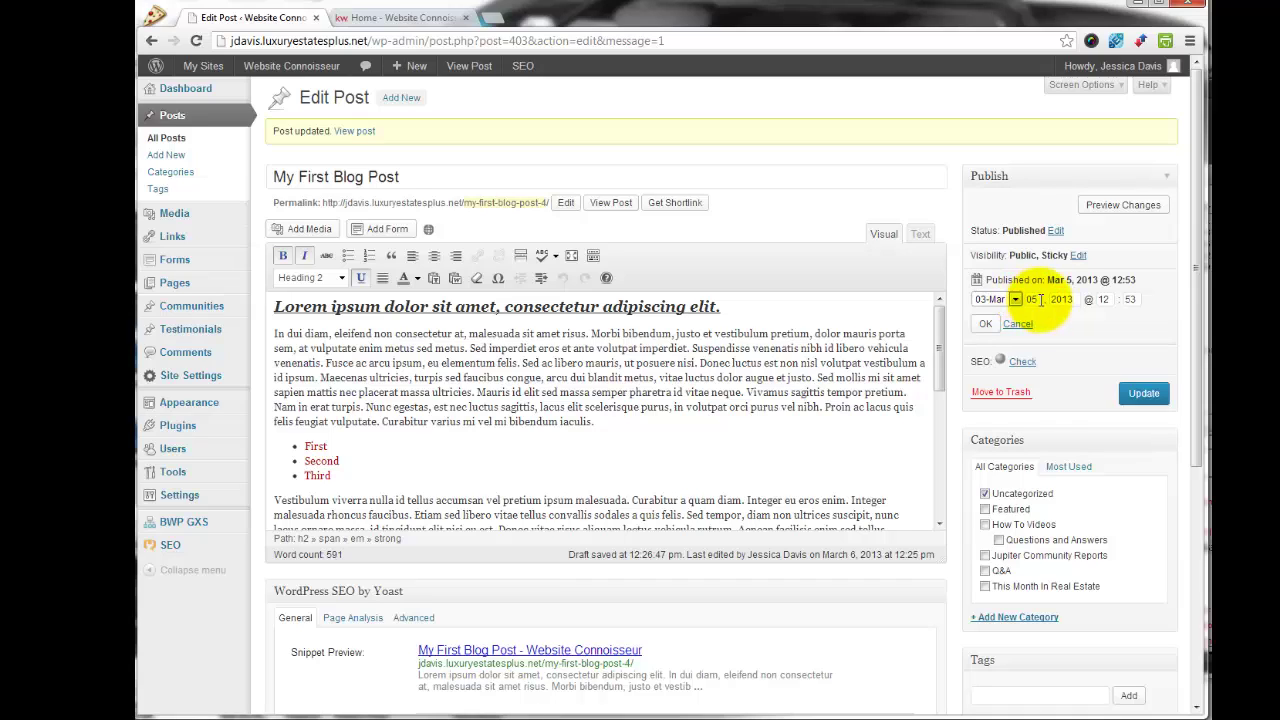
{"action": "double_click", "coordinate": [1034, 299]}
{"action": "type", "text": "08"}
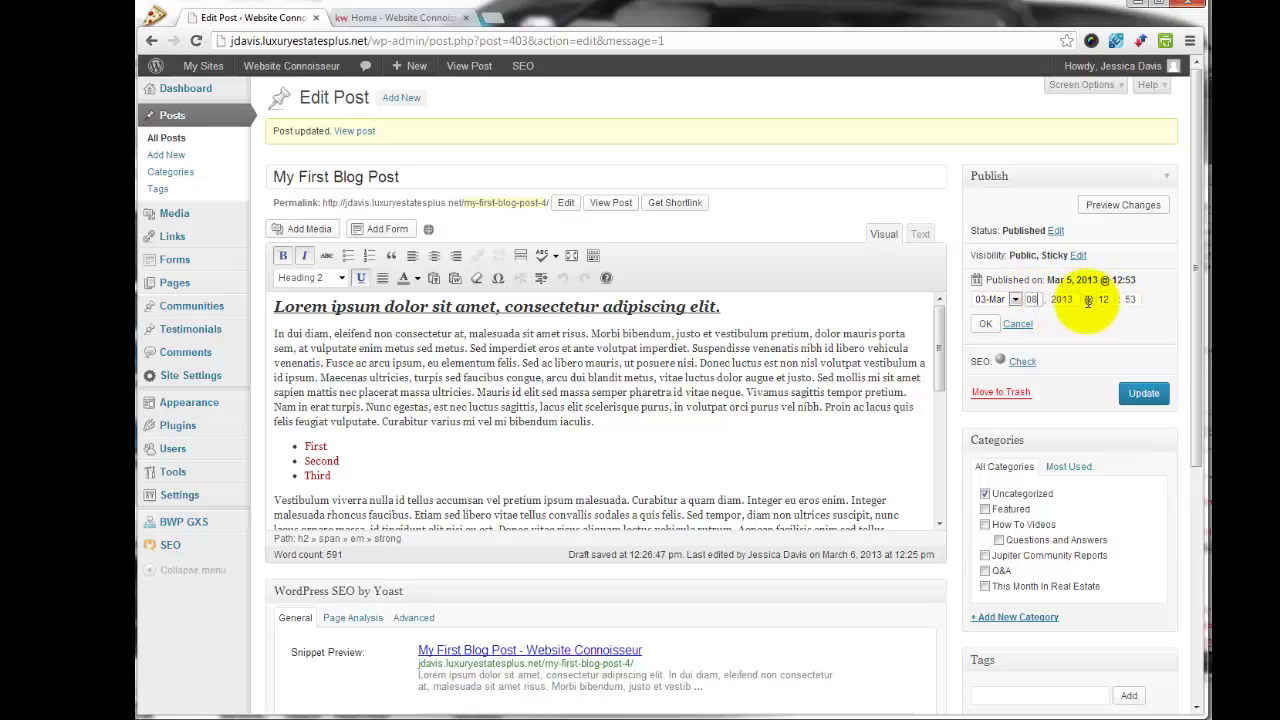
{"action": "left_click", "coordinate": [985, 326]}
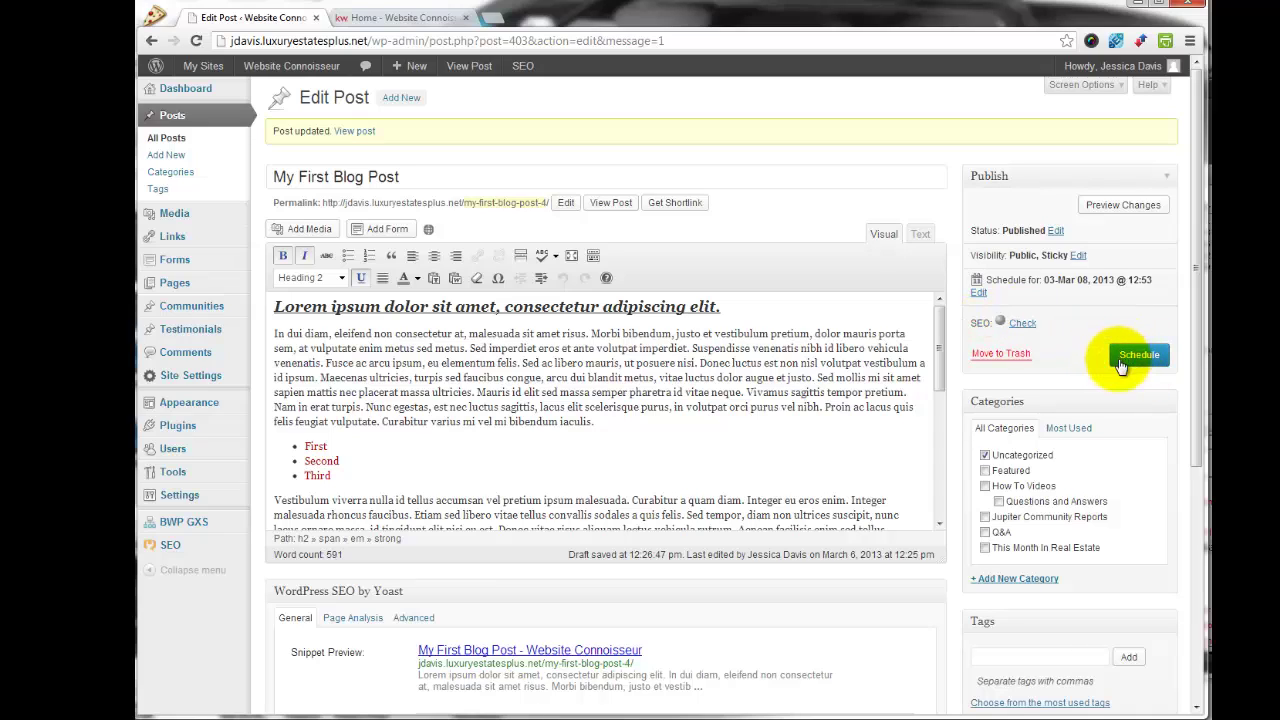
{"action": "left_click", "coordinate": [1136, 362]}
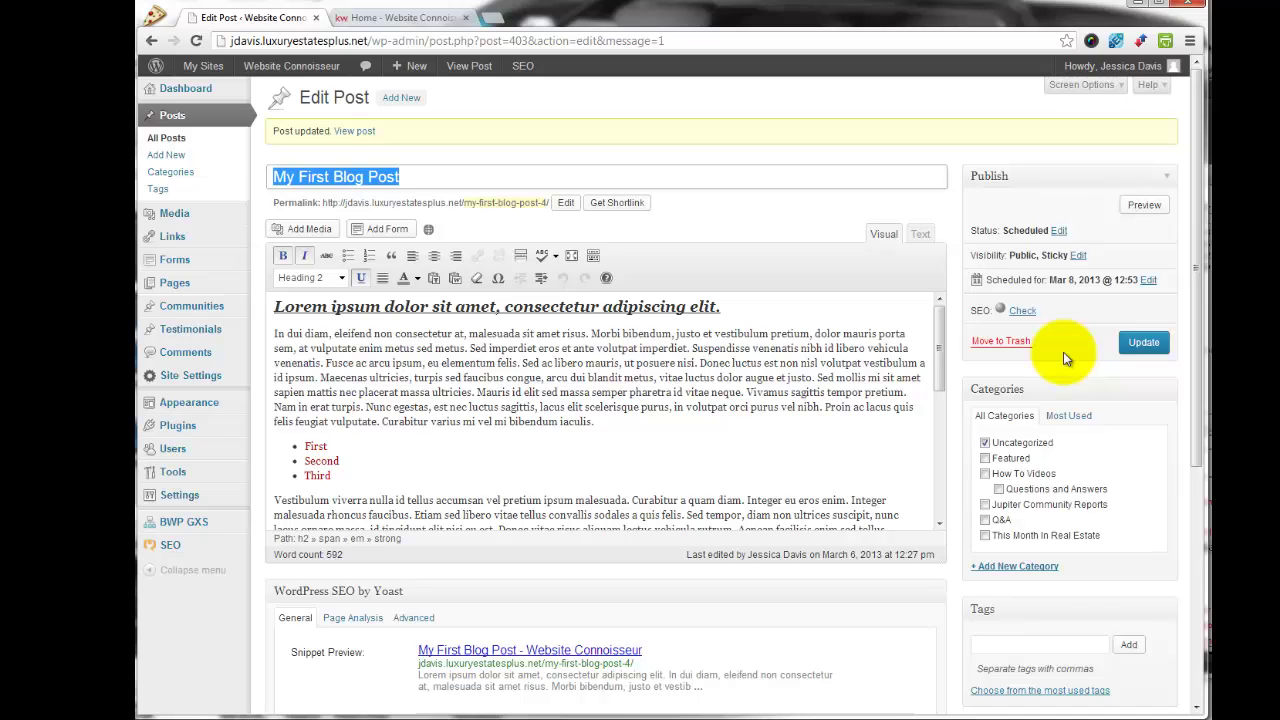
- Collapse the post's Publish box and log out of the site's admin account
{"action": "left_click", "coordinate": [1167, 185]}
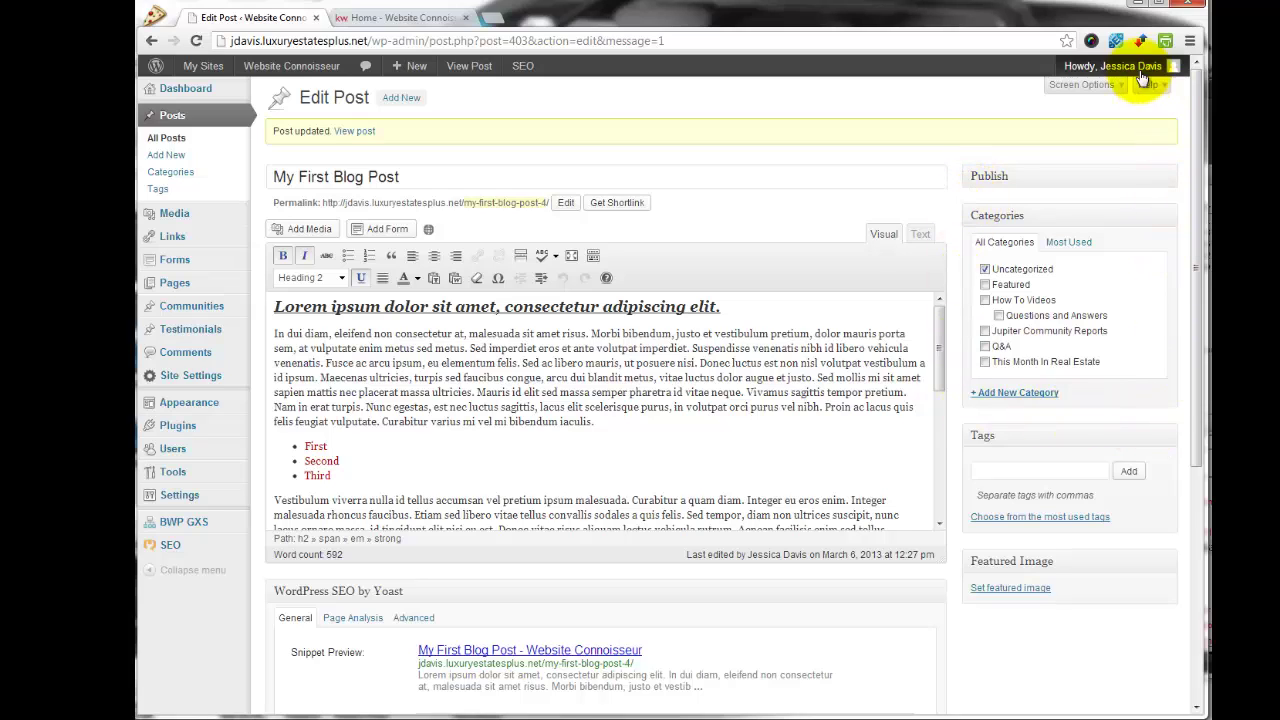
{"action": "mouse_move", "coordinate": [1125, 66]}
{"action": "left_click", "coordinate": [1085, 157]}
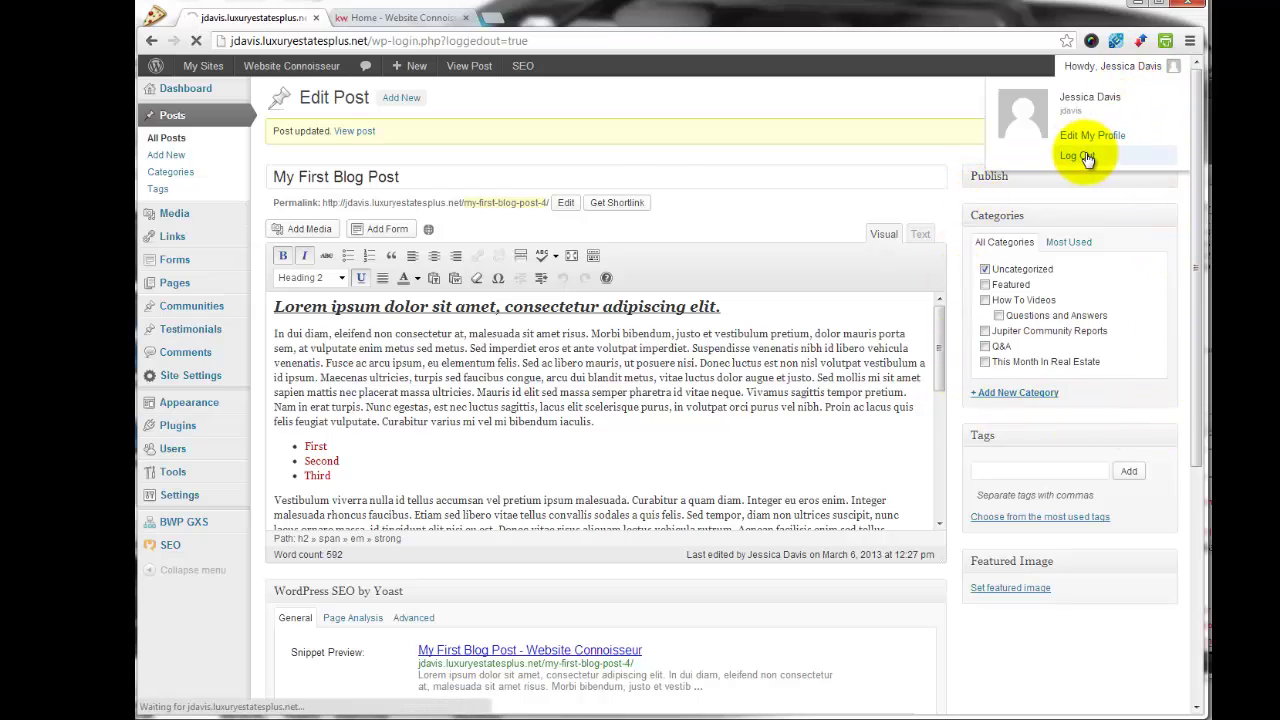